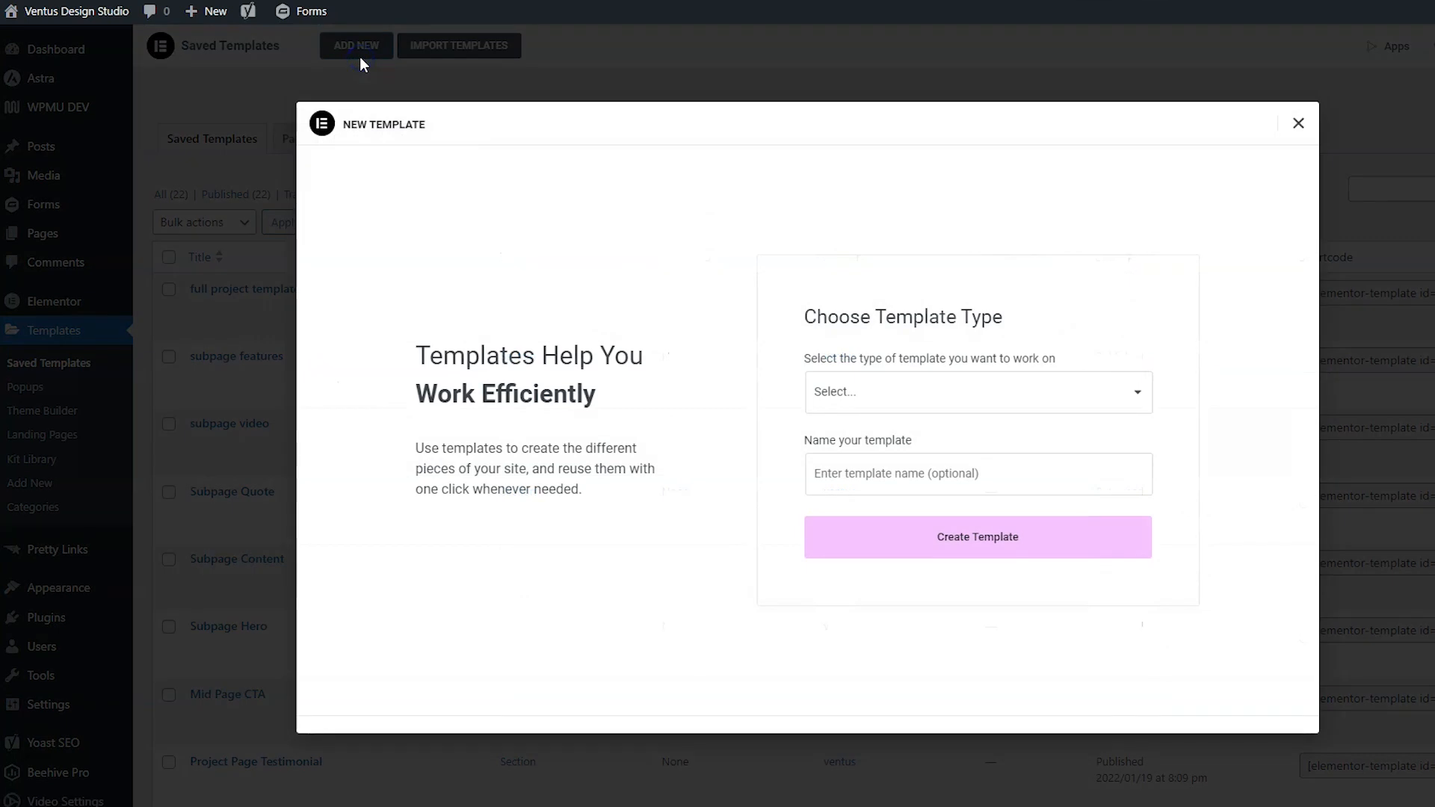
Create a new Elementor template of type Page named "Maintenance Mode"
left_click(856, 398)
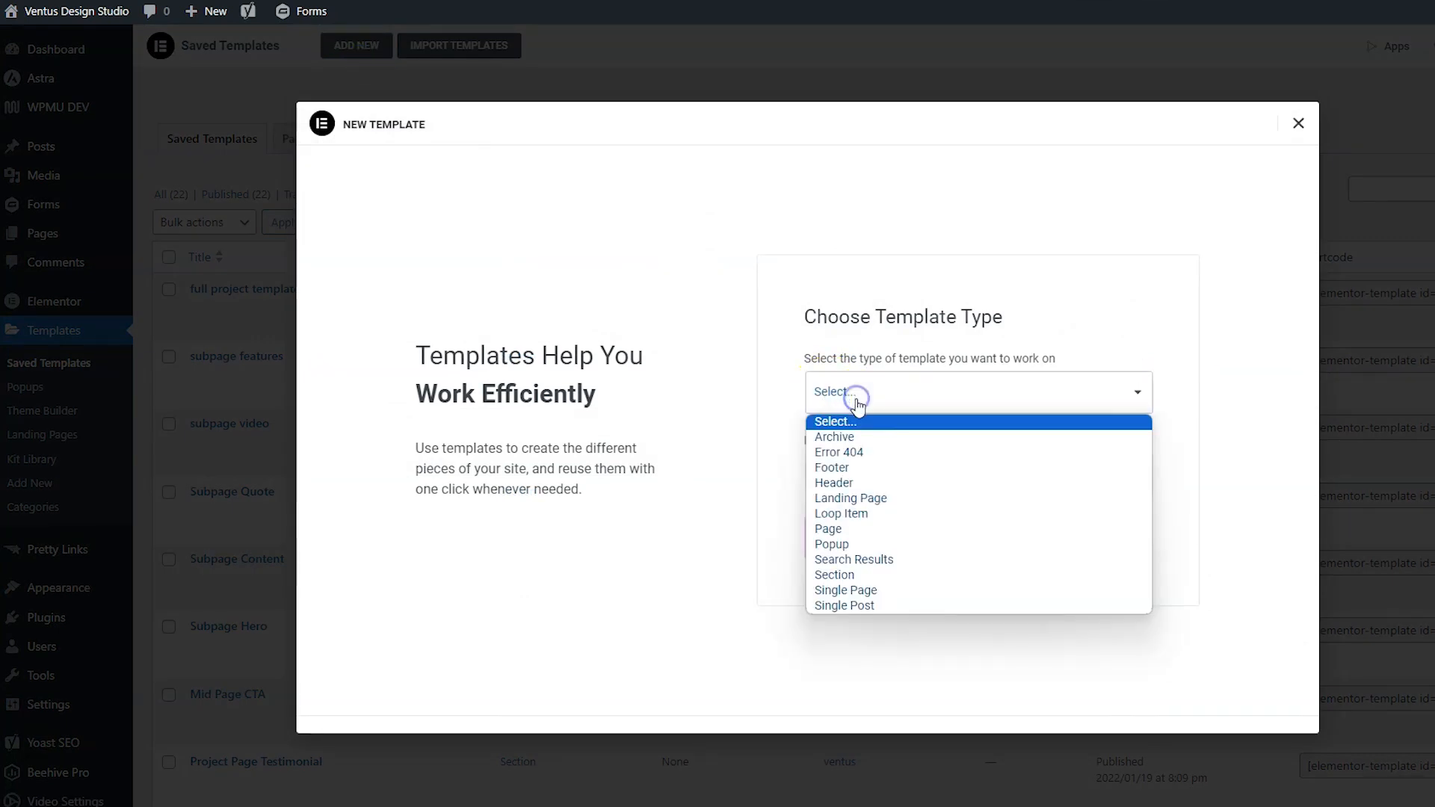
left_click(859, 527)
left_click(855, 469)
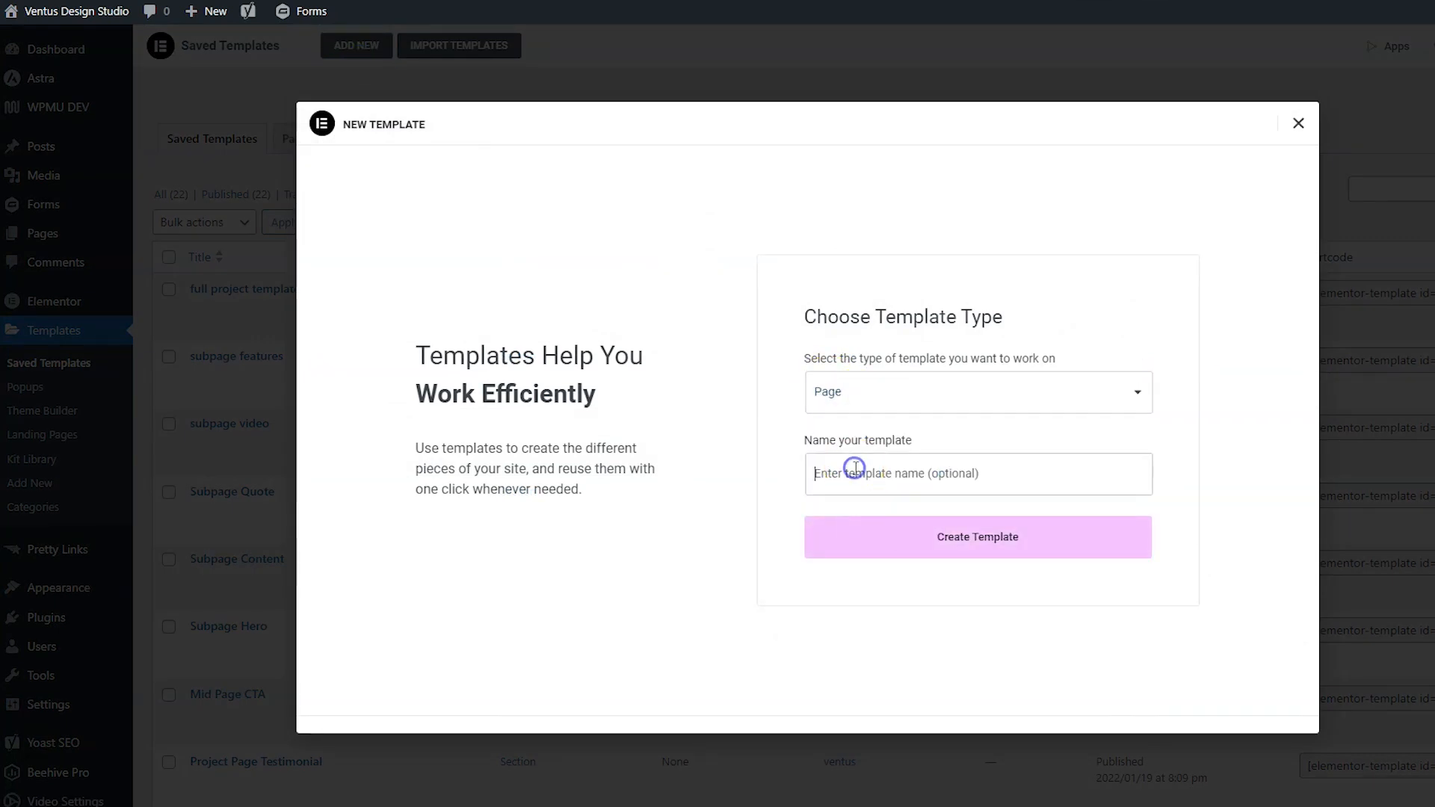
type("Mainten")
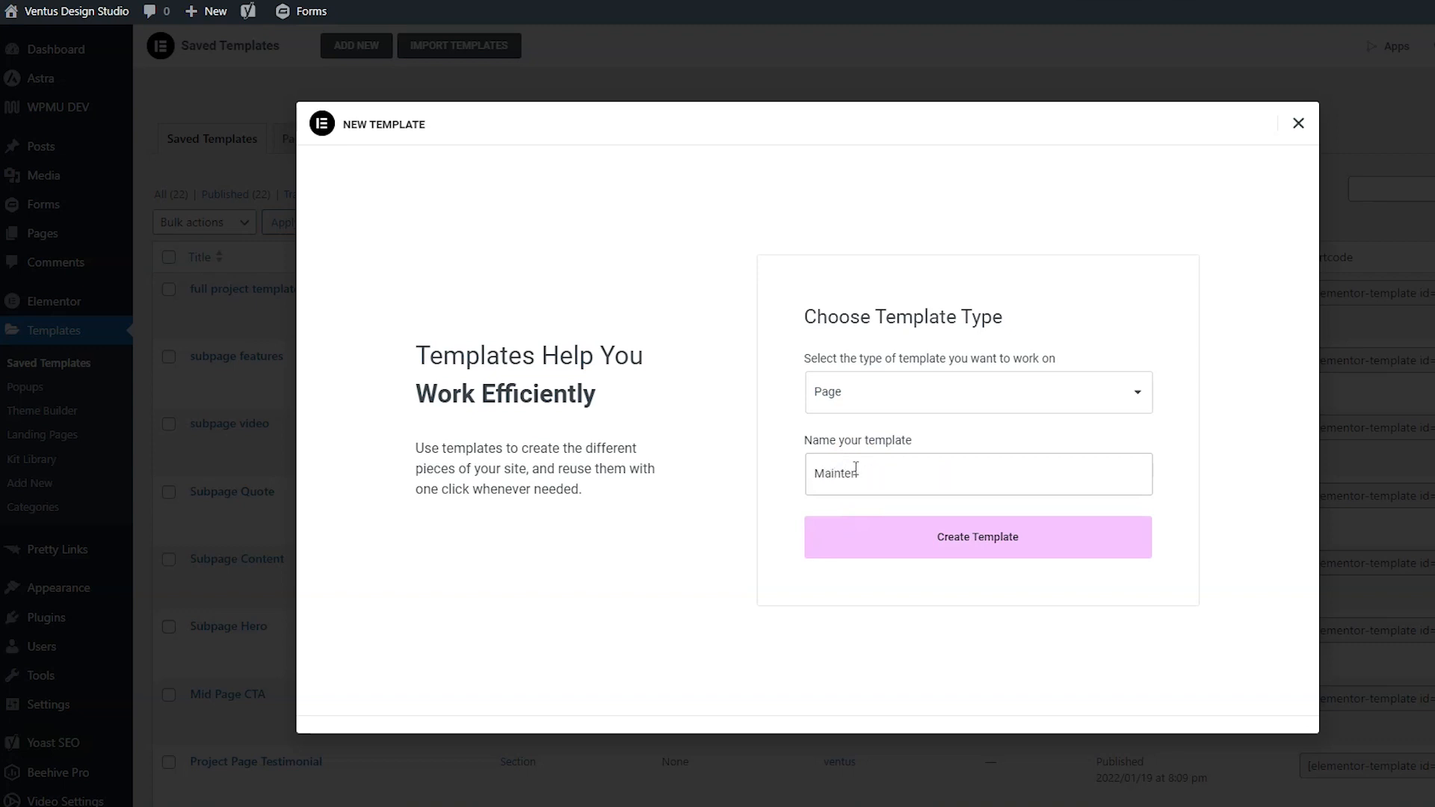
type("ance Mode")
left_click(892, 530)
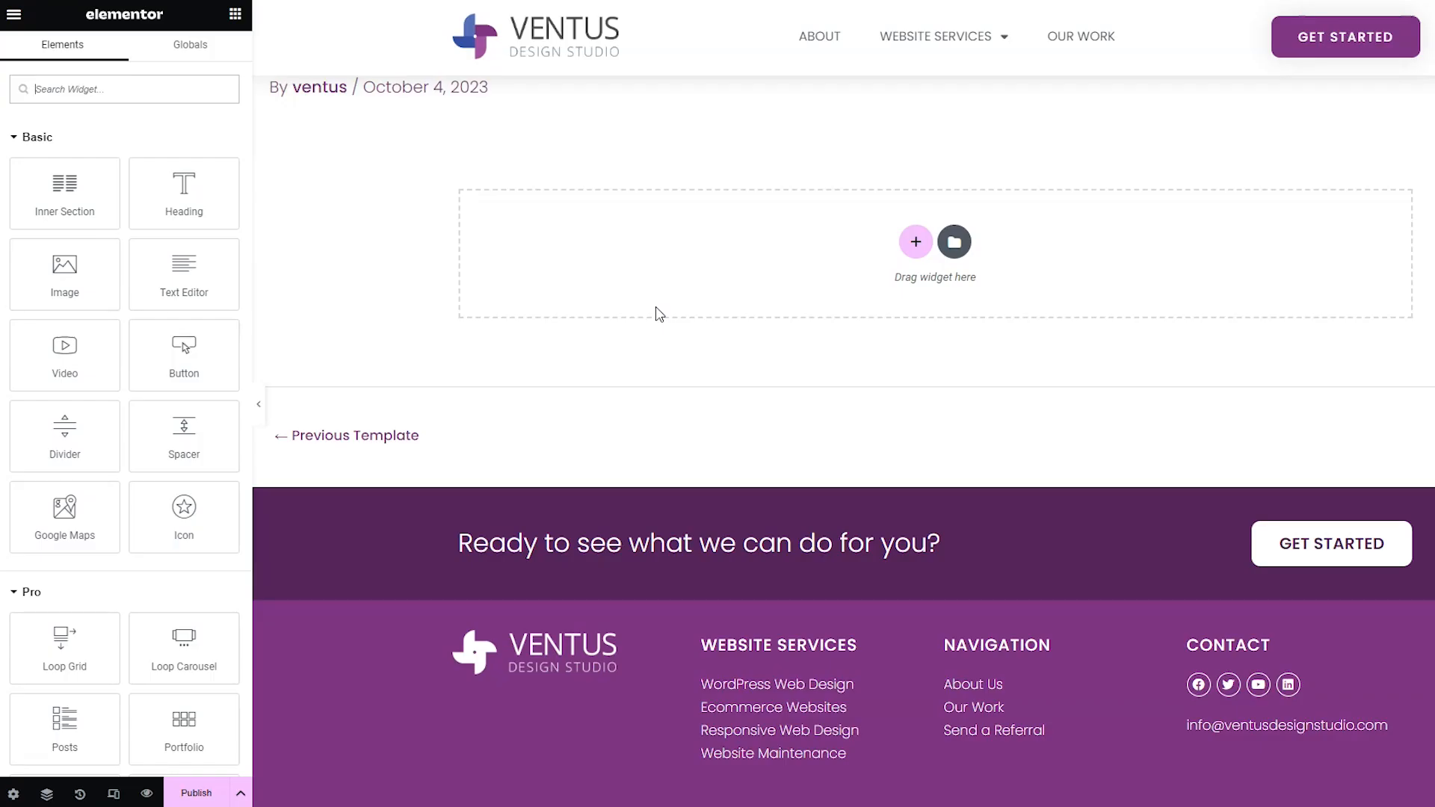
left_click(640, 319)
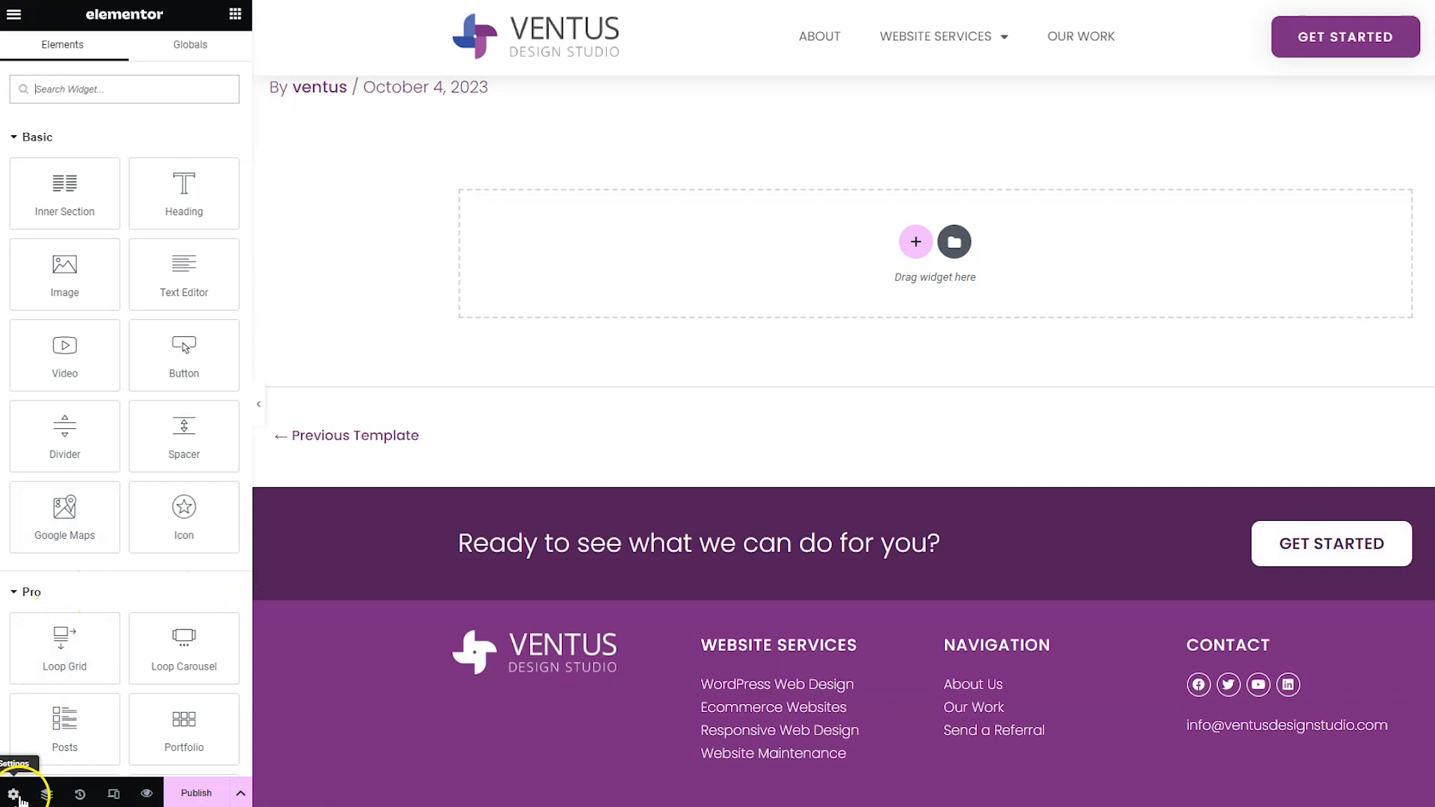
Change the template's page layout to a blank canvas without the site header and footer
left_click(14, 794)
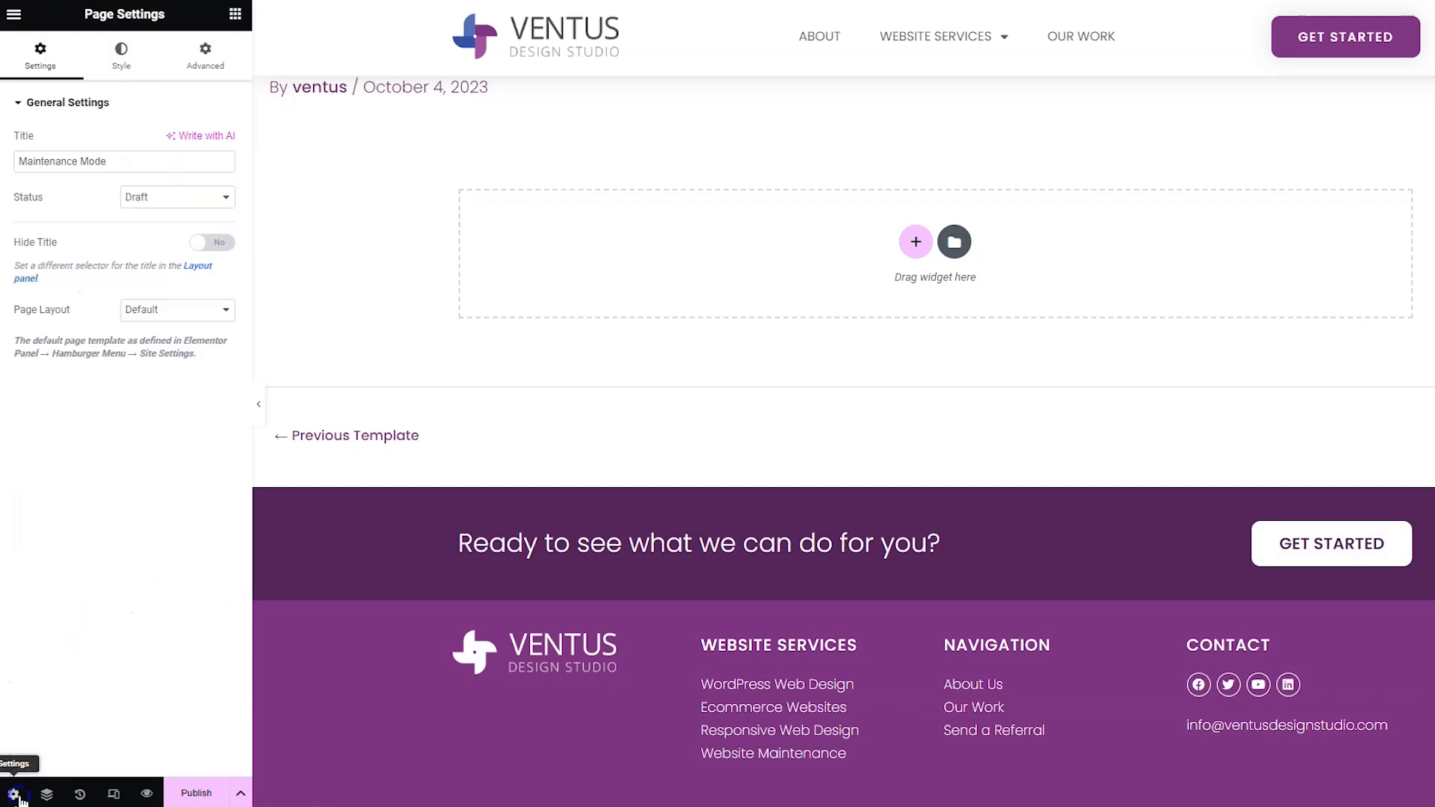
left_click(189, 323)
left_click(186, 345)
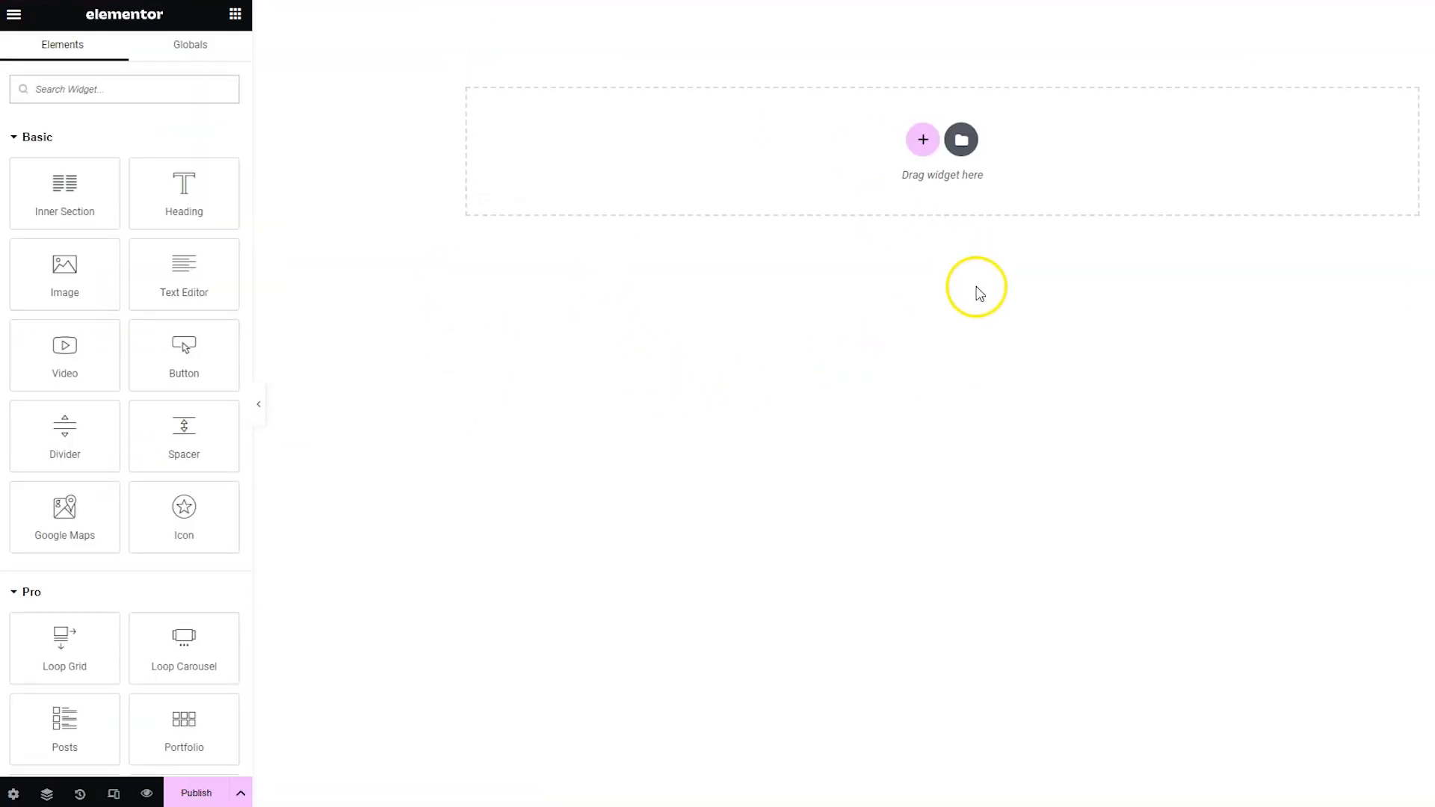
Add a single-column section to the empty page and set its height to Fit To Screen
left_click(923, 140)
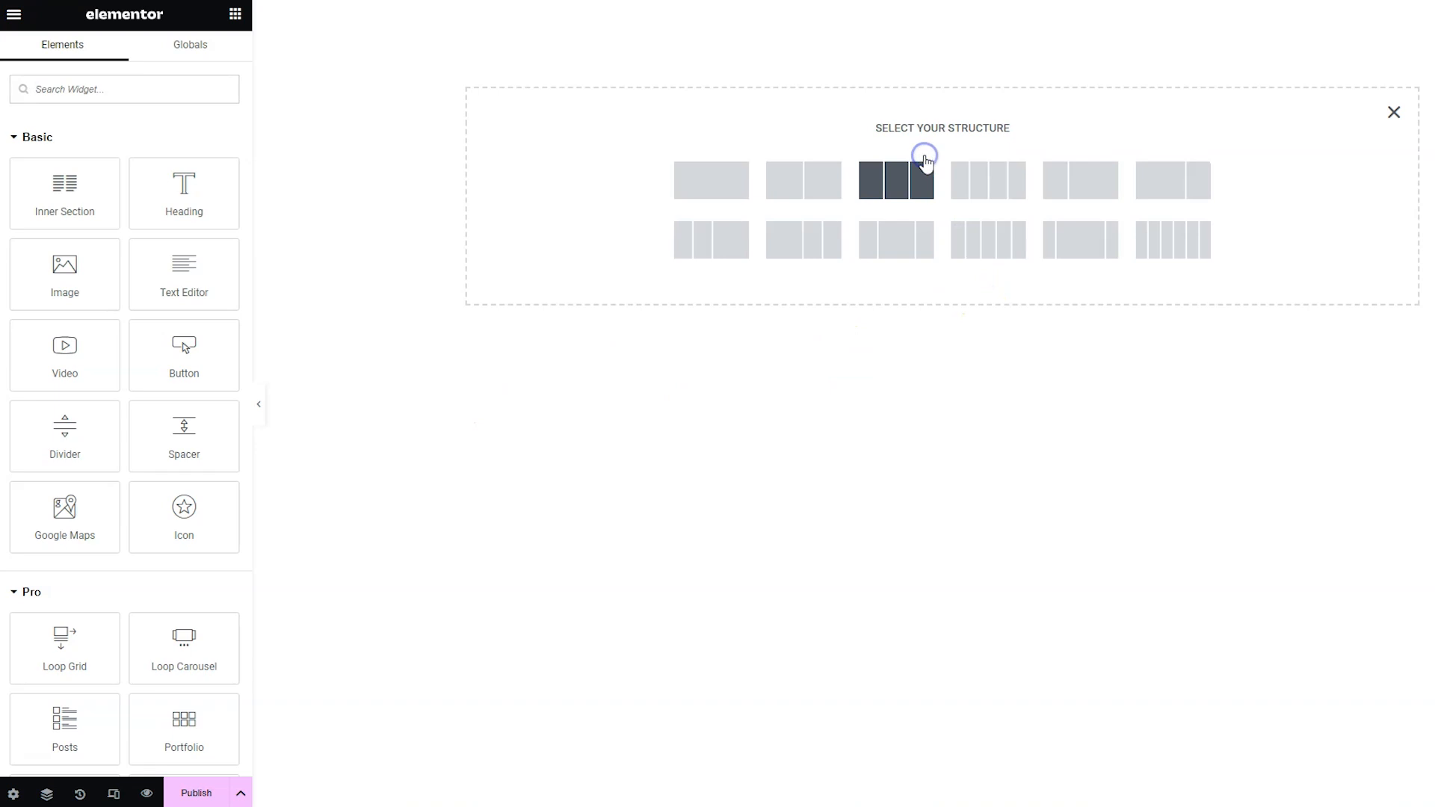
left_click(713, 196)
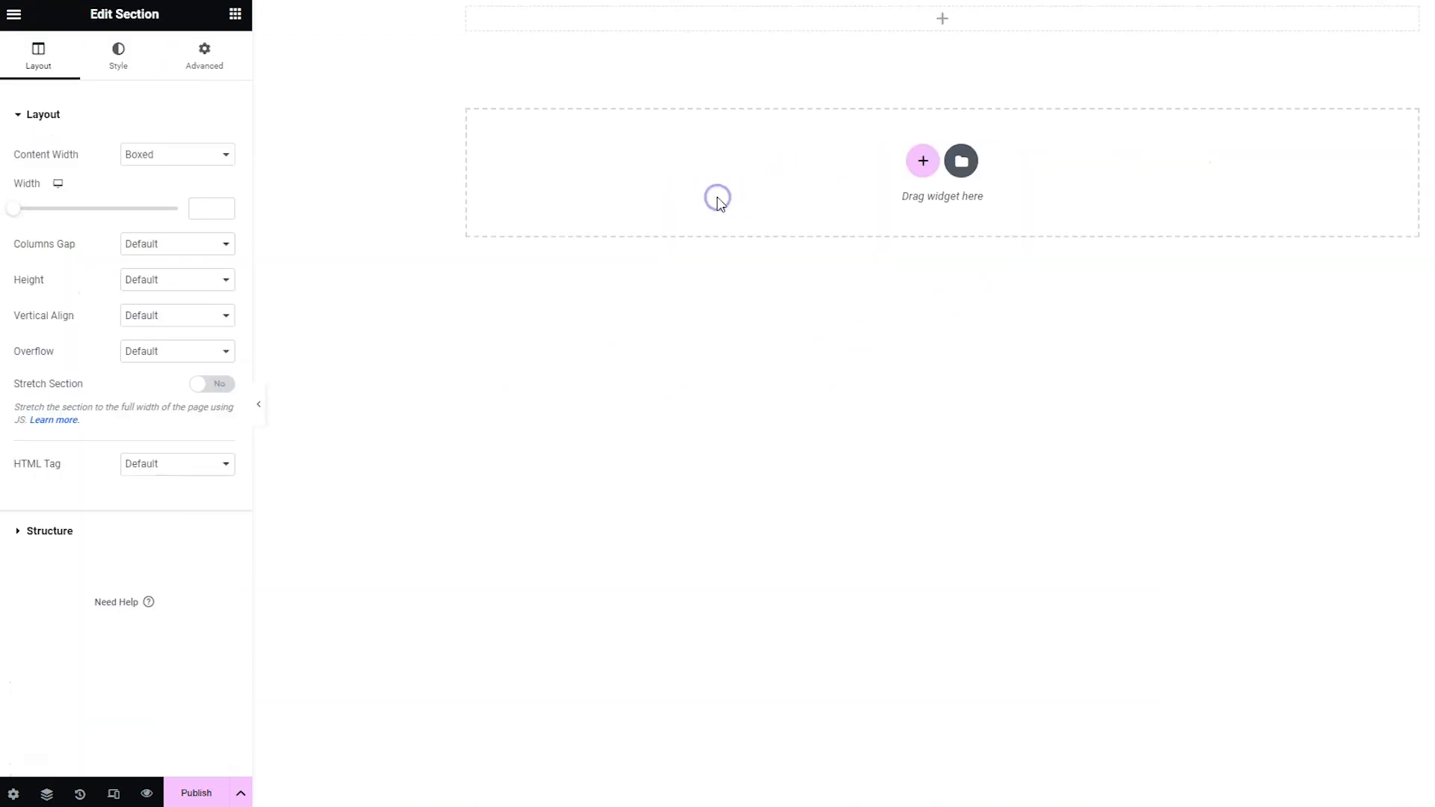
left_click(190, 286)
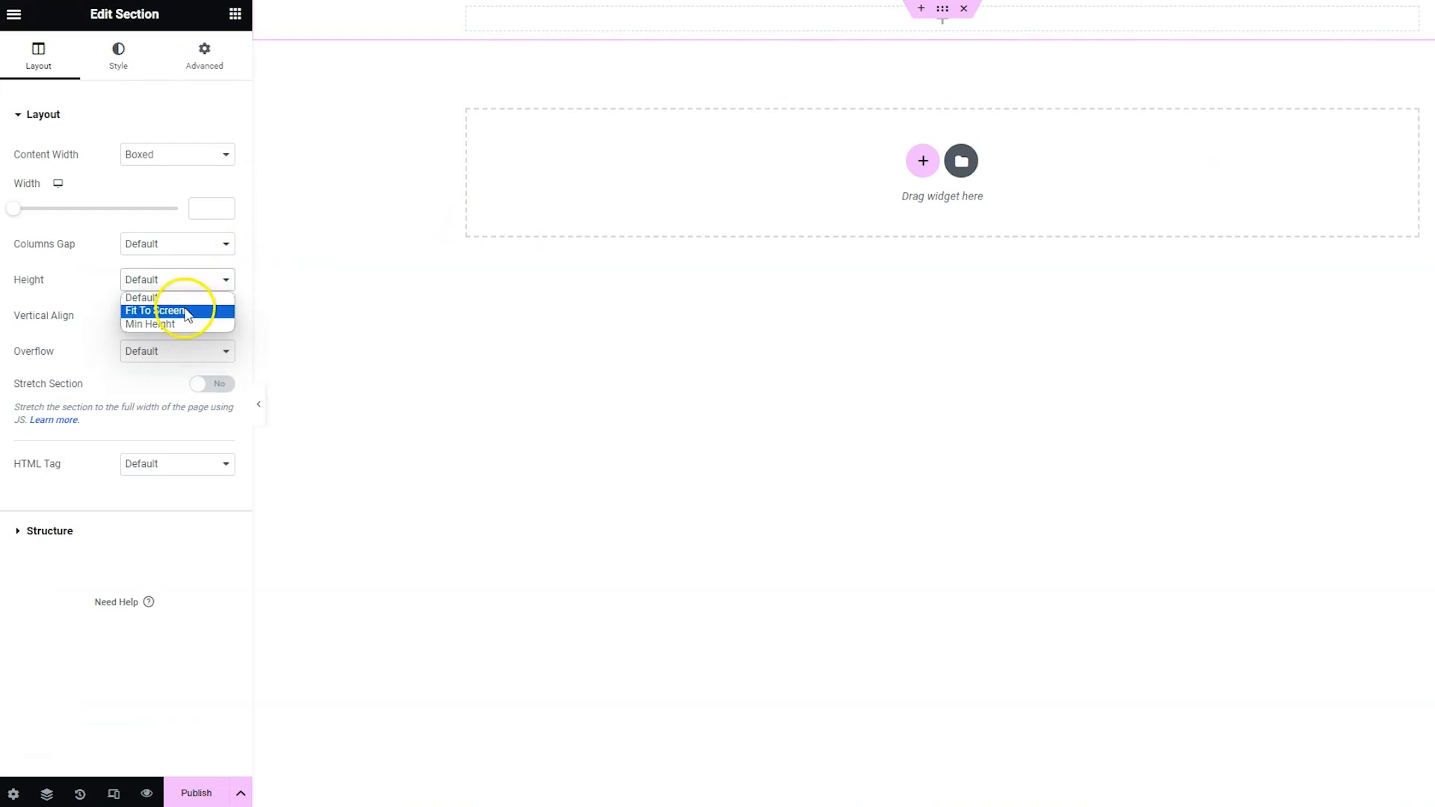
left_click(184, 310)
Insert a Heading widget in the section with the title "Coming Soon"
left_click(235, 13)
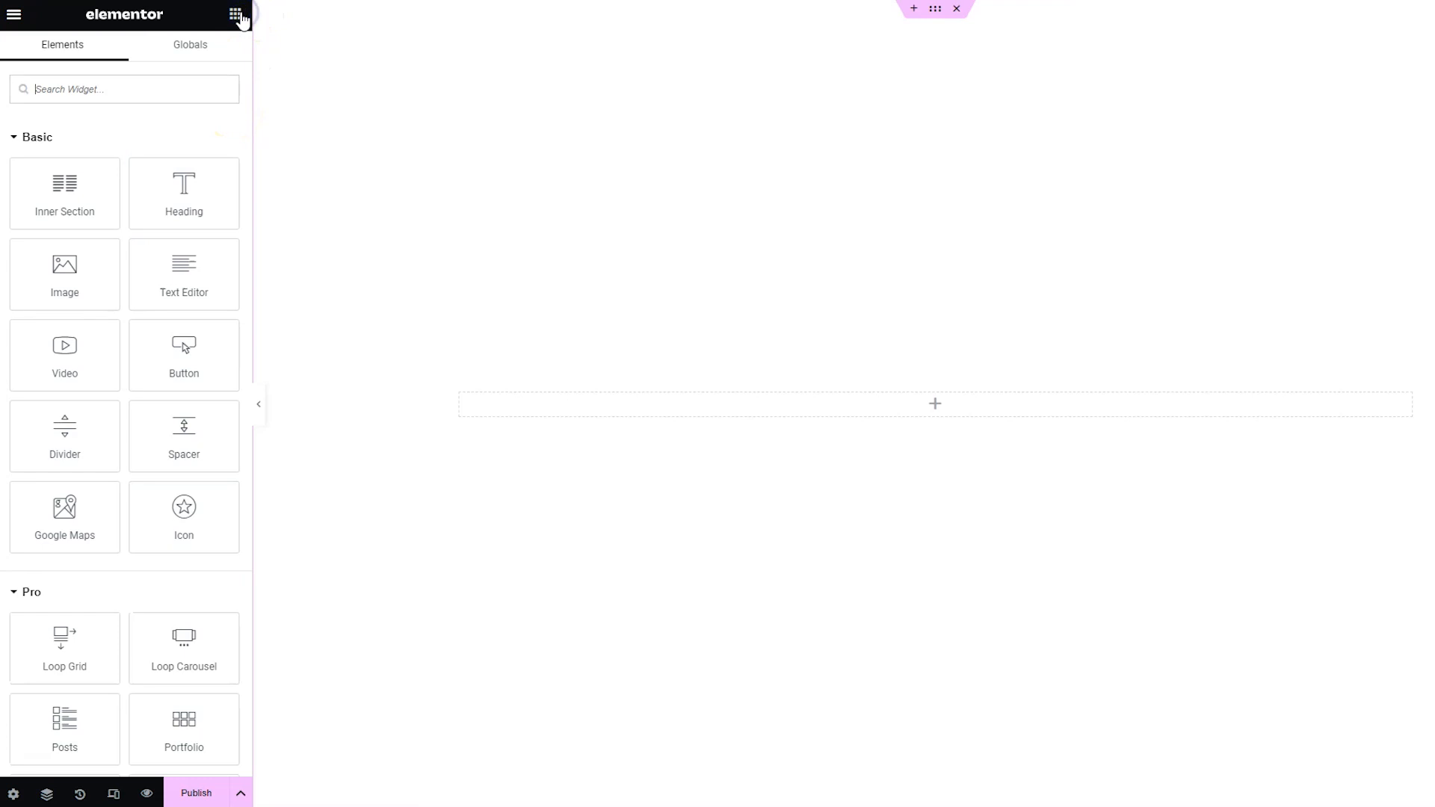
left_click_drag(199, 160, 619, 392)
triple_click(156, 198)
type("Coming Soon")
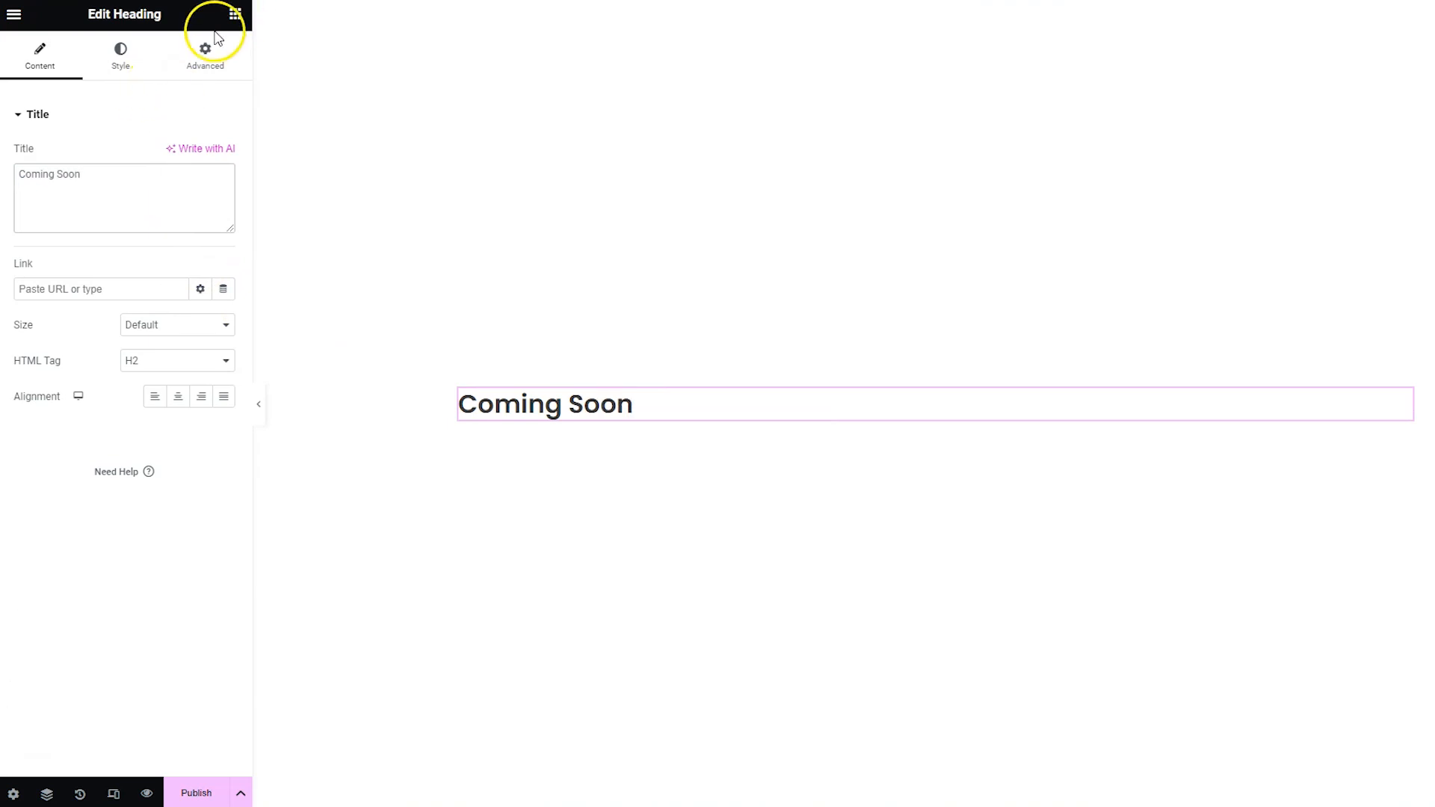
Add a Text Editor widget below the heading and replace its placeholder text with "whats going on"
left_click(234, 14)
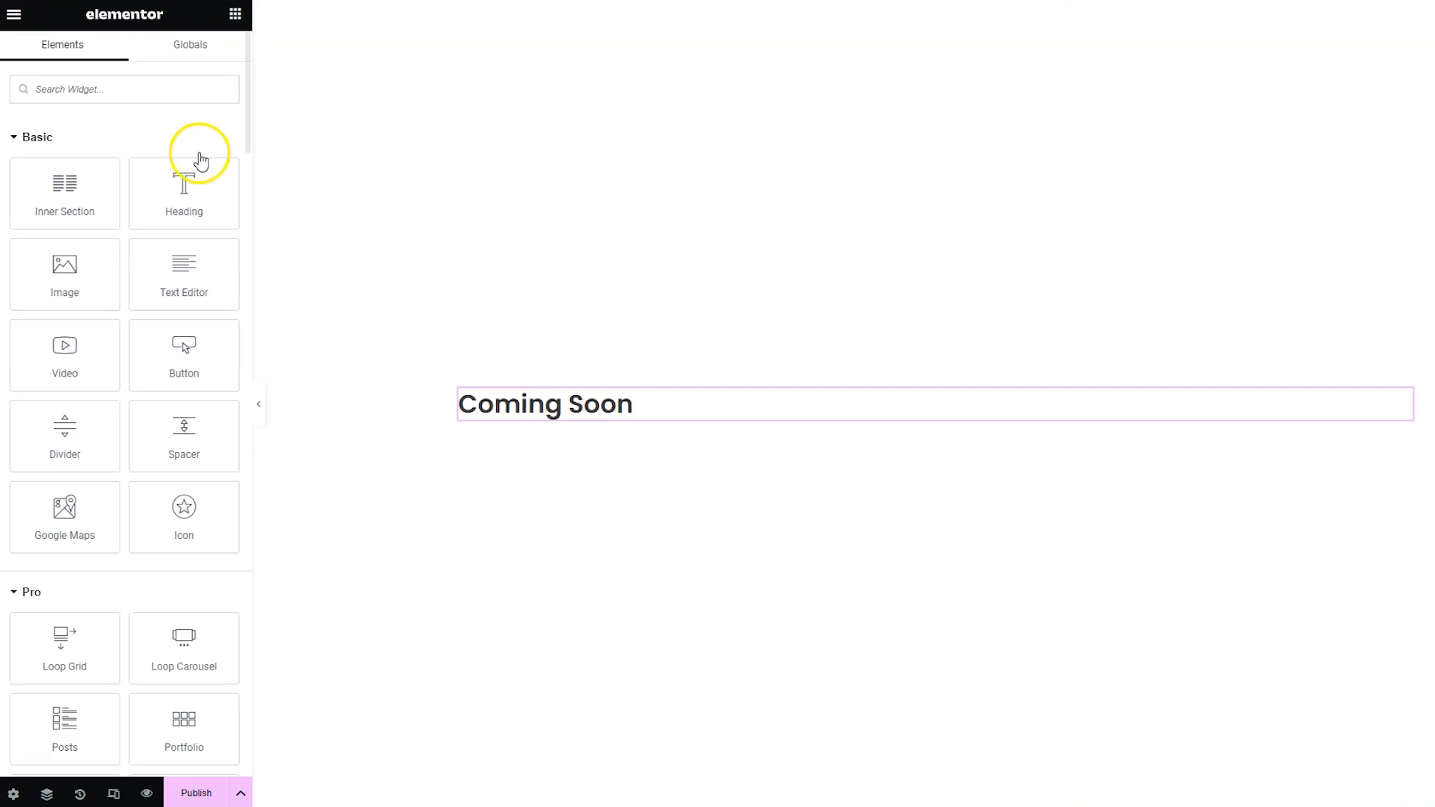
left_click_drag(148, 292, 657, 422)
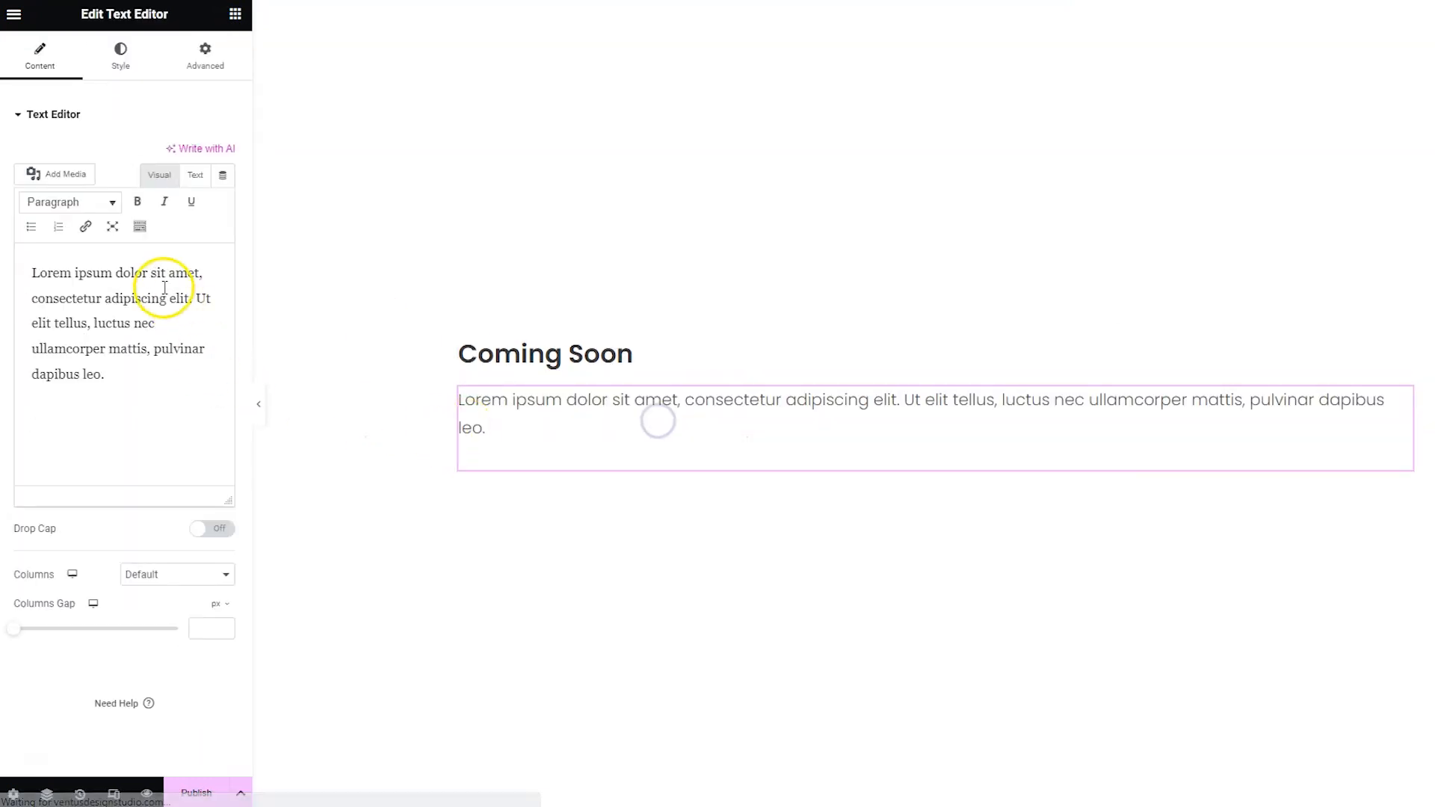
left_click(166, 397)
key("ctrl+a")
type("whats going on")
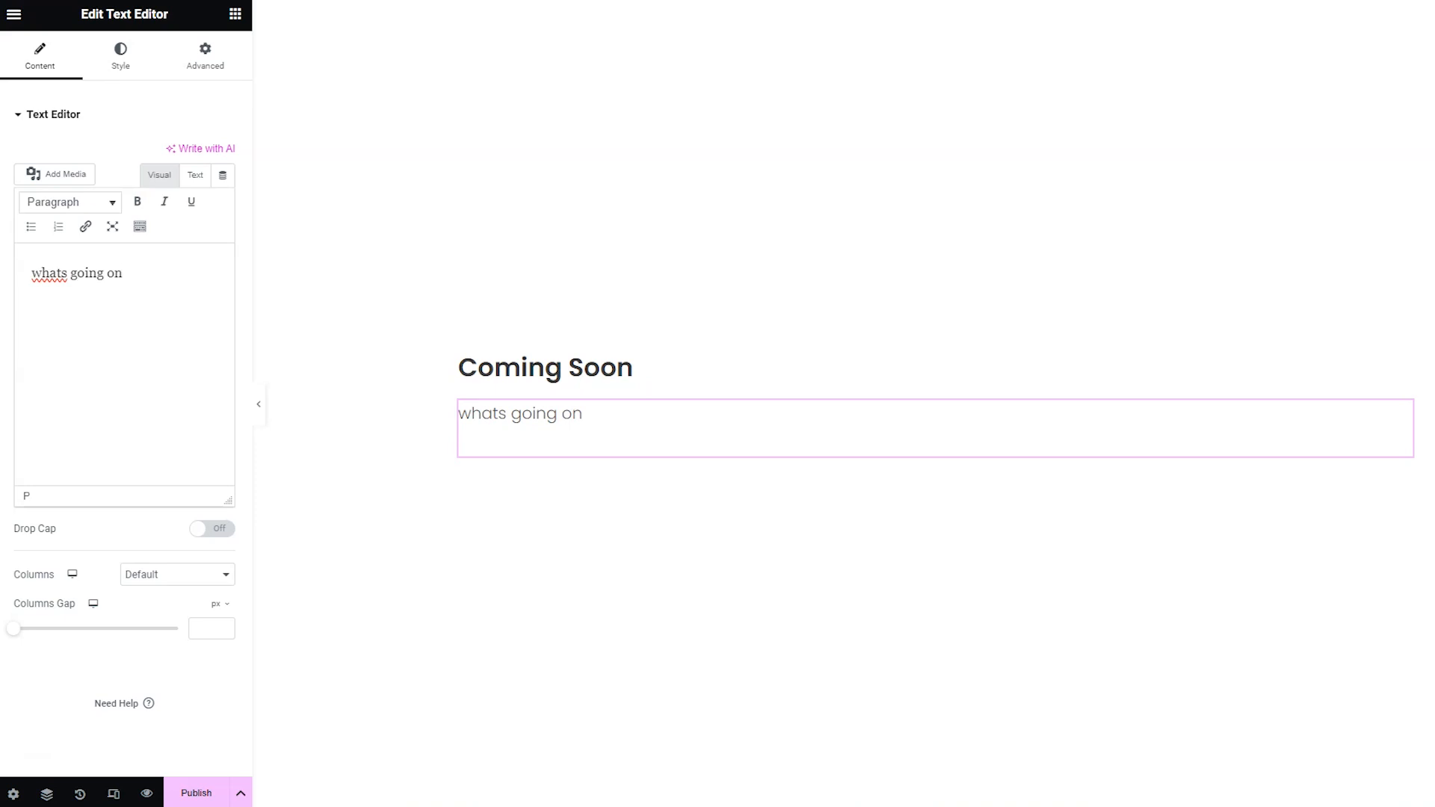
Find the Social Icons widget and place it below the text block
left_click(235, 15)
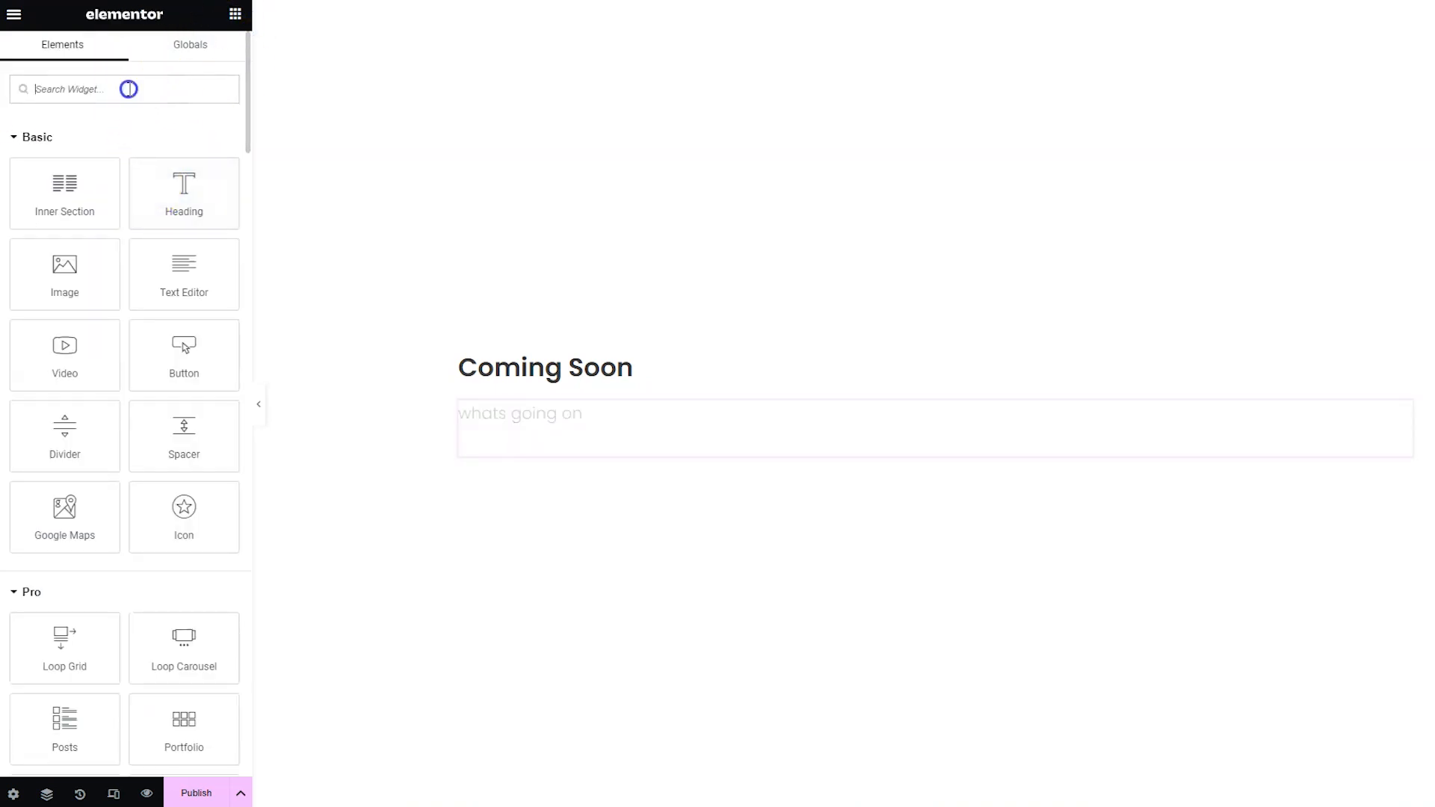
left_click(130, 89)
type("social")
left_click_drag(96, 127, 553, 441)
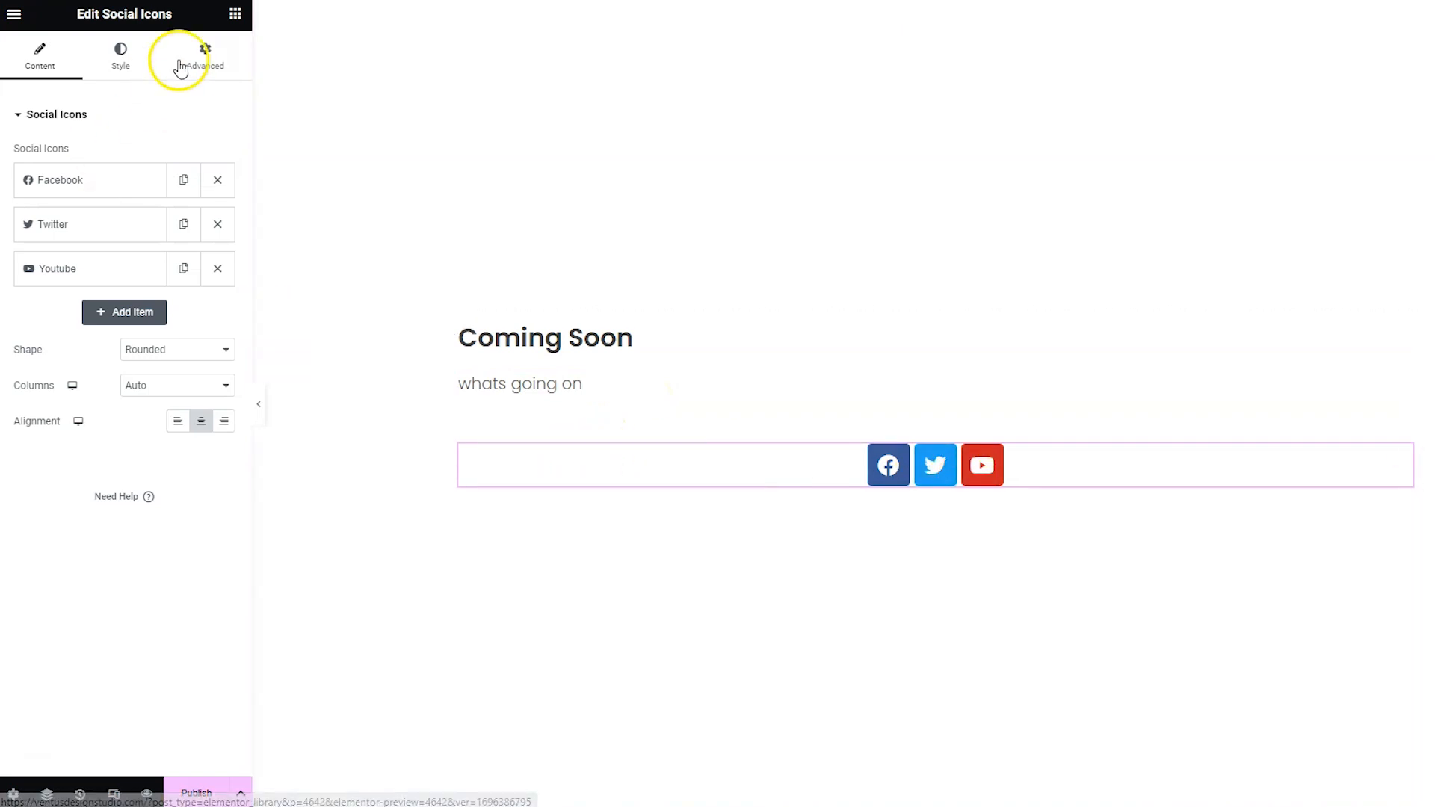
Find the HTML widget and place it below the social icons
left_click(235, 14)
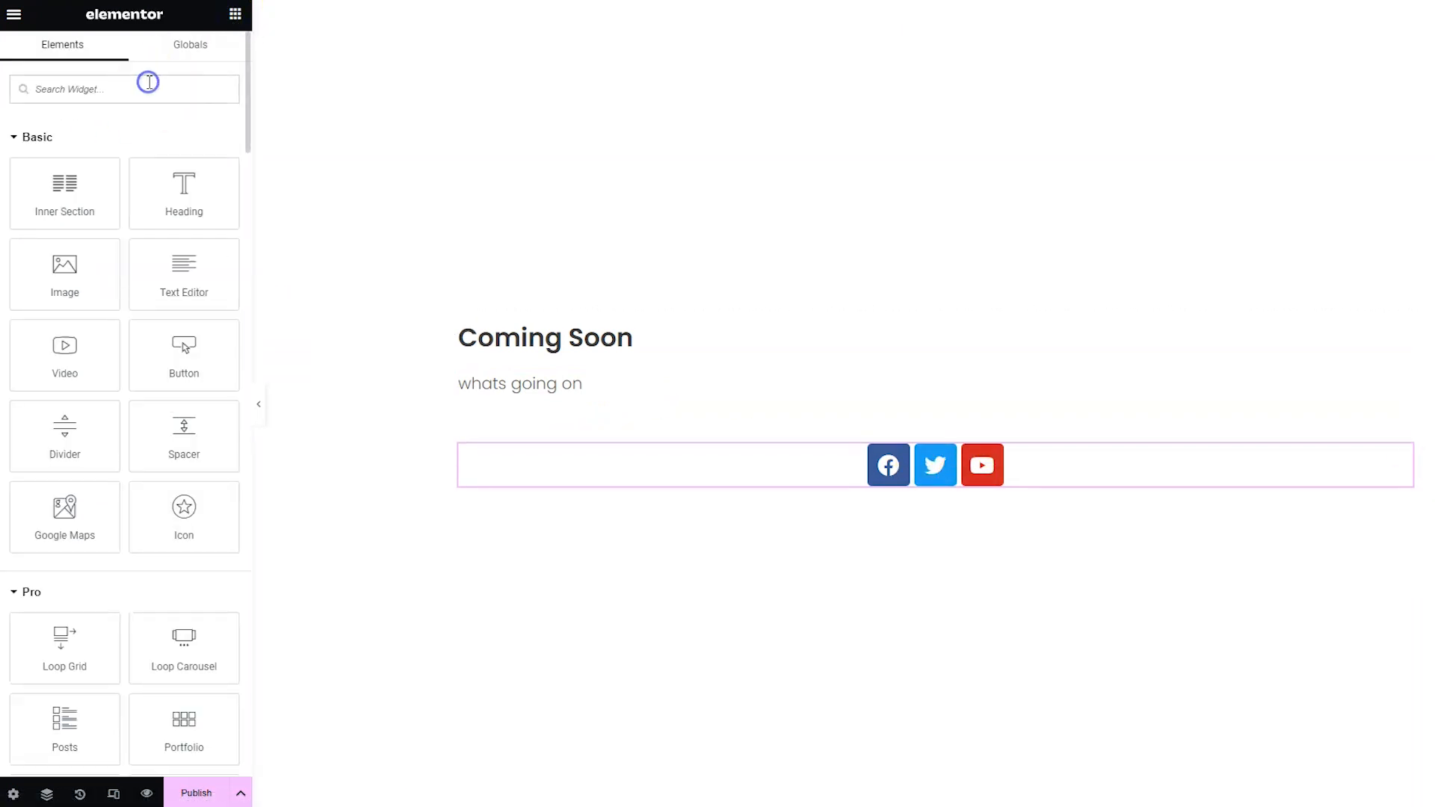
type("html")
left_click_drag(71, 147, 735, 493)
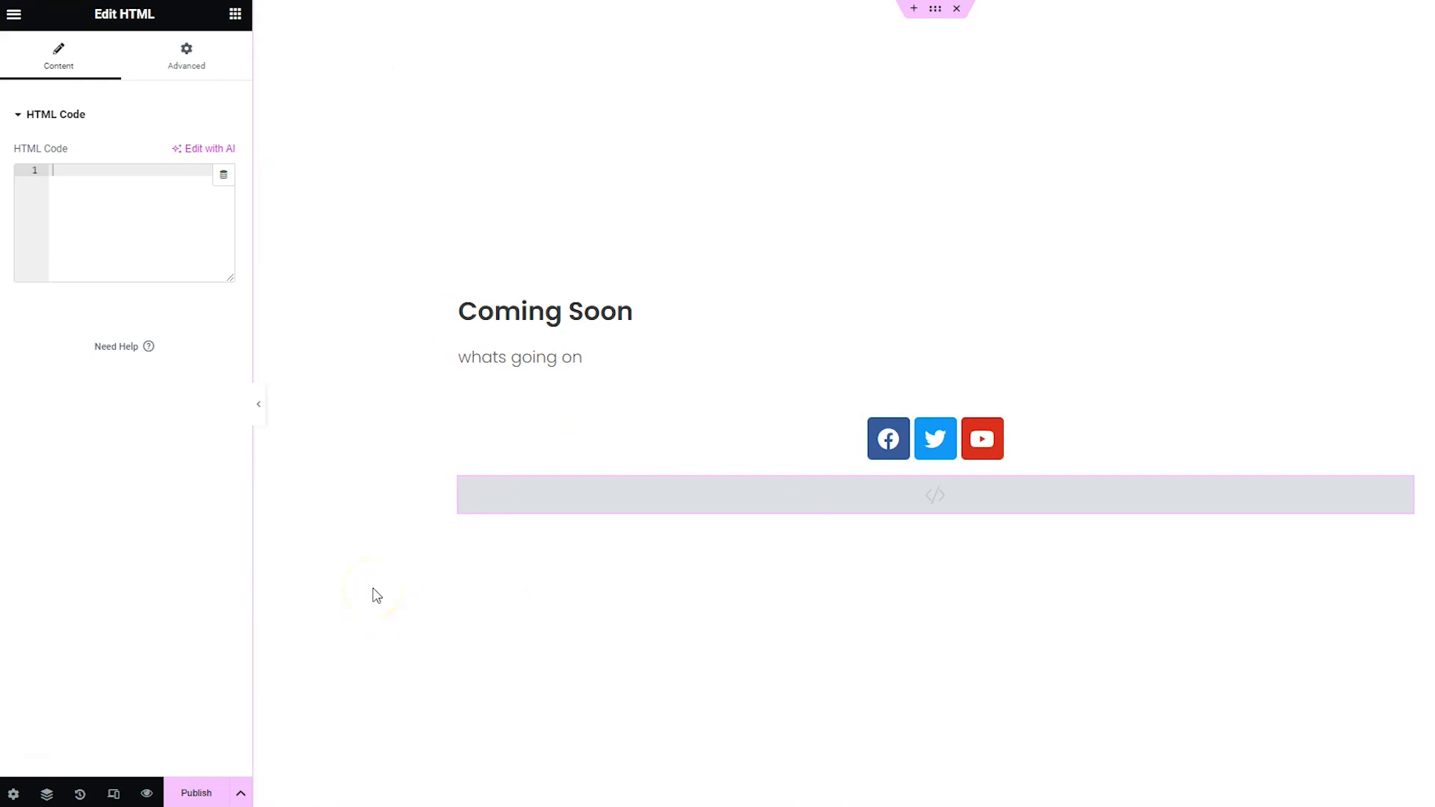
Publish the Maintenance Mode template and exit the editor to the WordPress dashboard
left_click(214, 798)
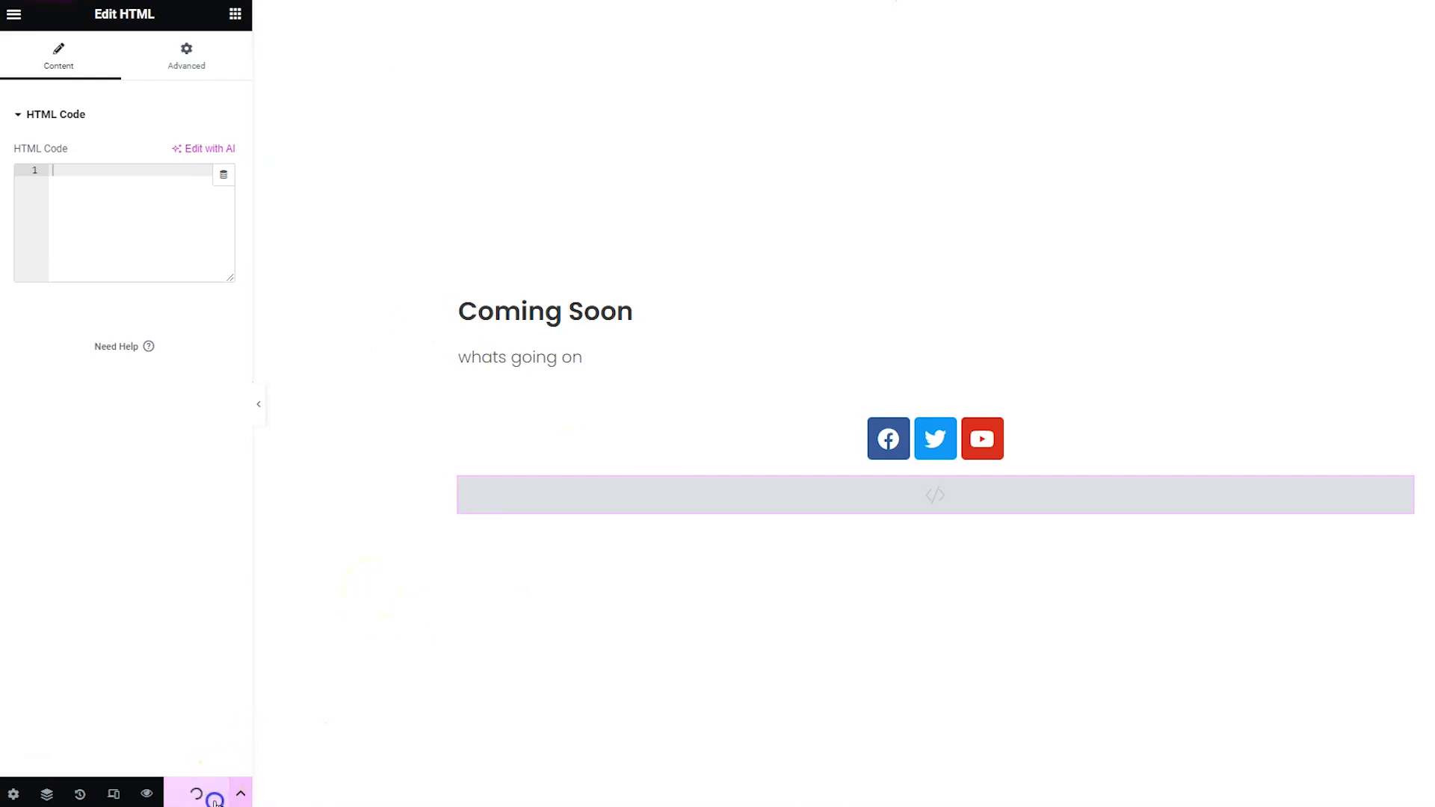
left_click(9, 15)
left_click(80, 356)
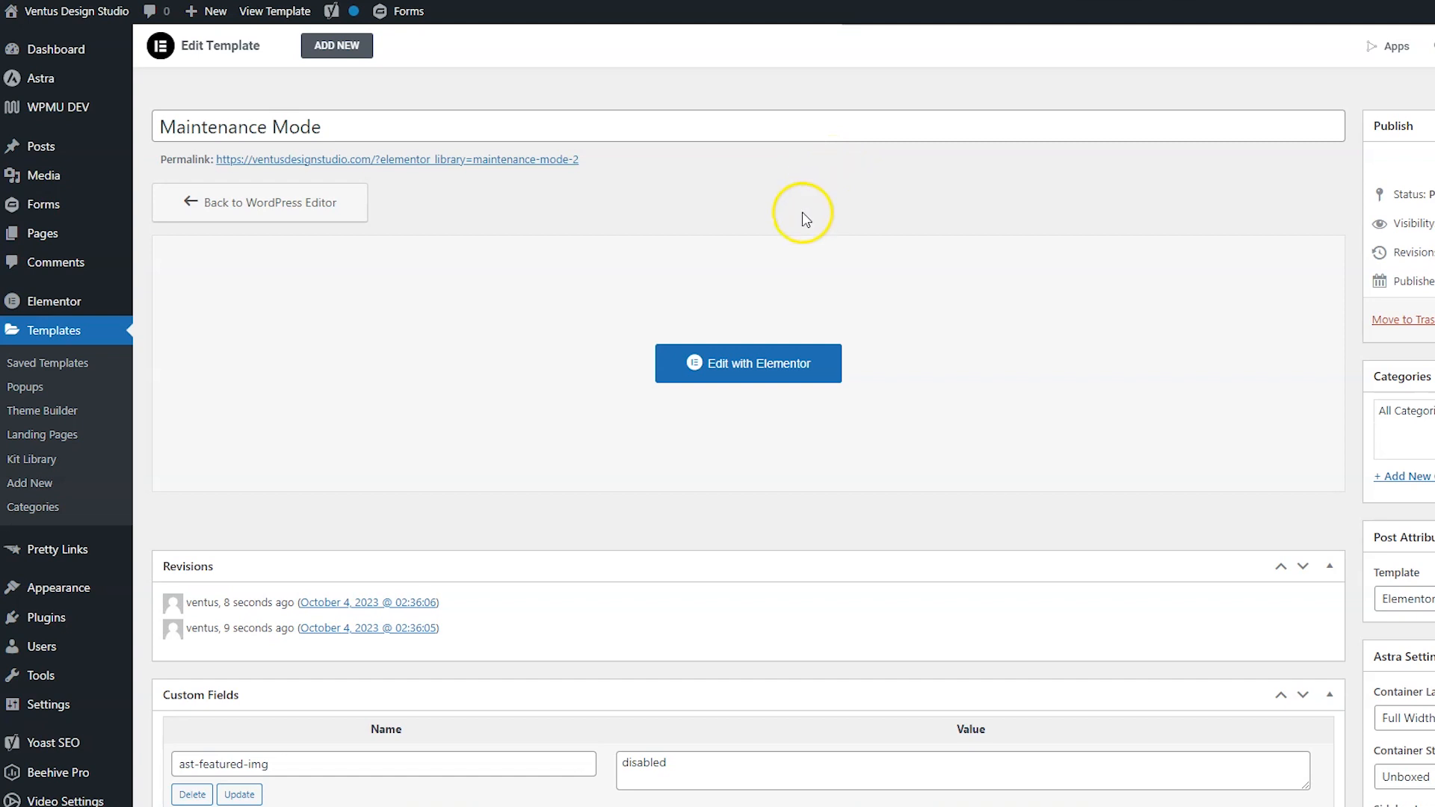
Open the Maintenance Mode settings in Elementor's tools and set the mode to Maintenance
mouse_move(70, 296)
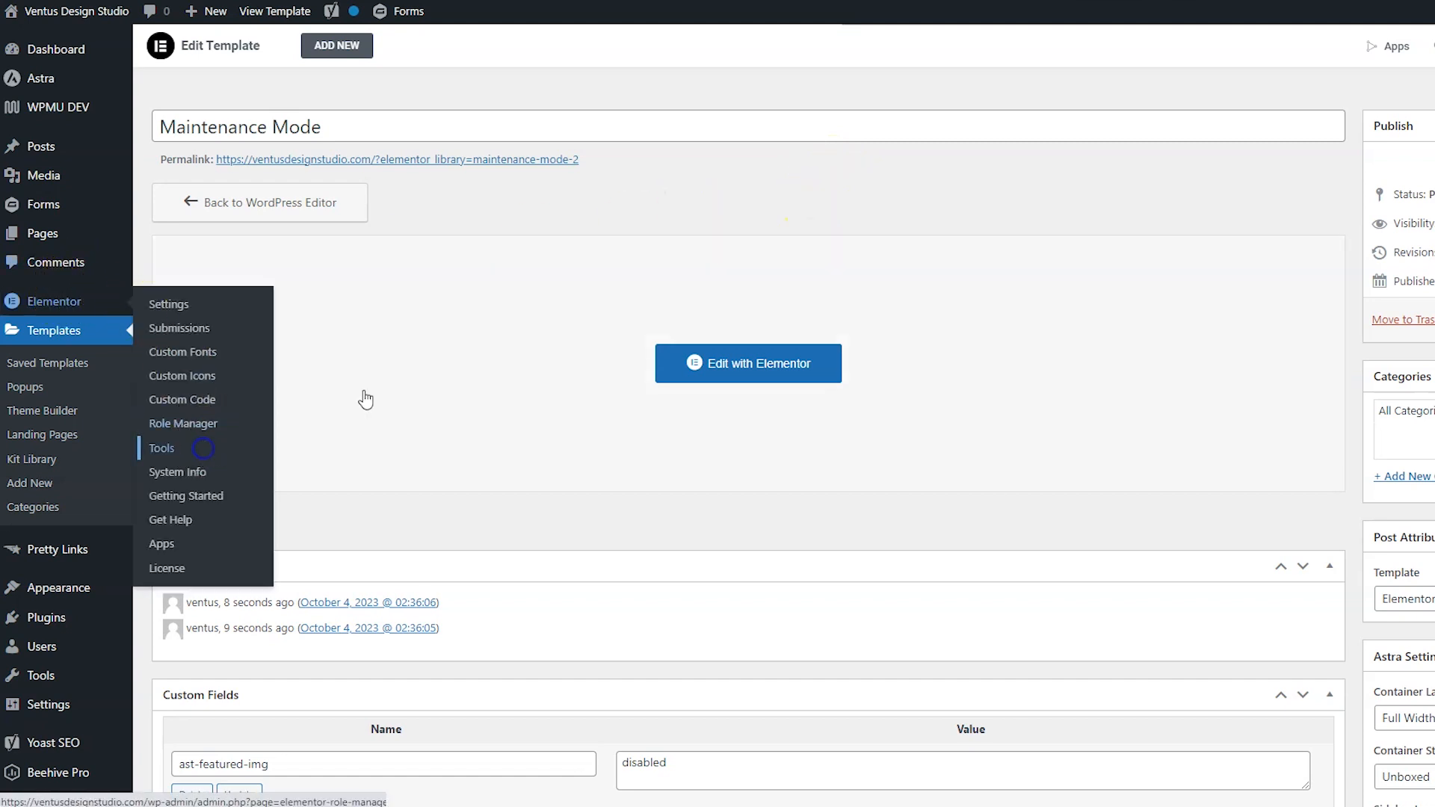
left_click(210, 450)
left_click(452, 112)
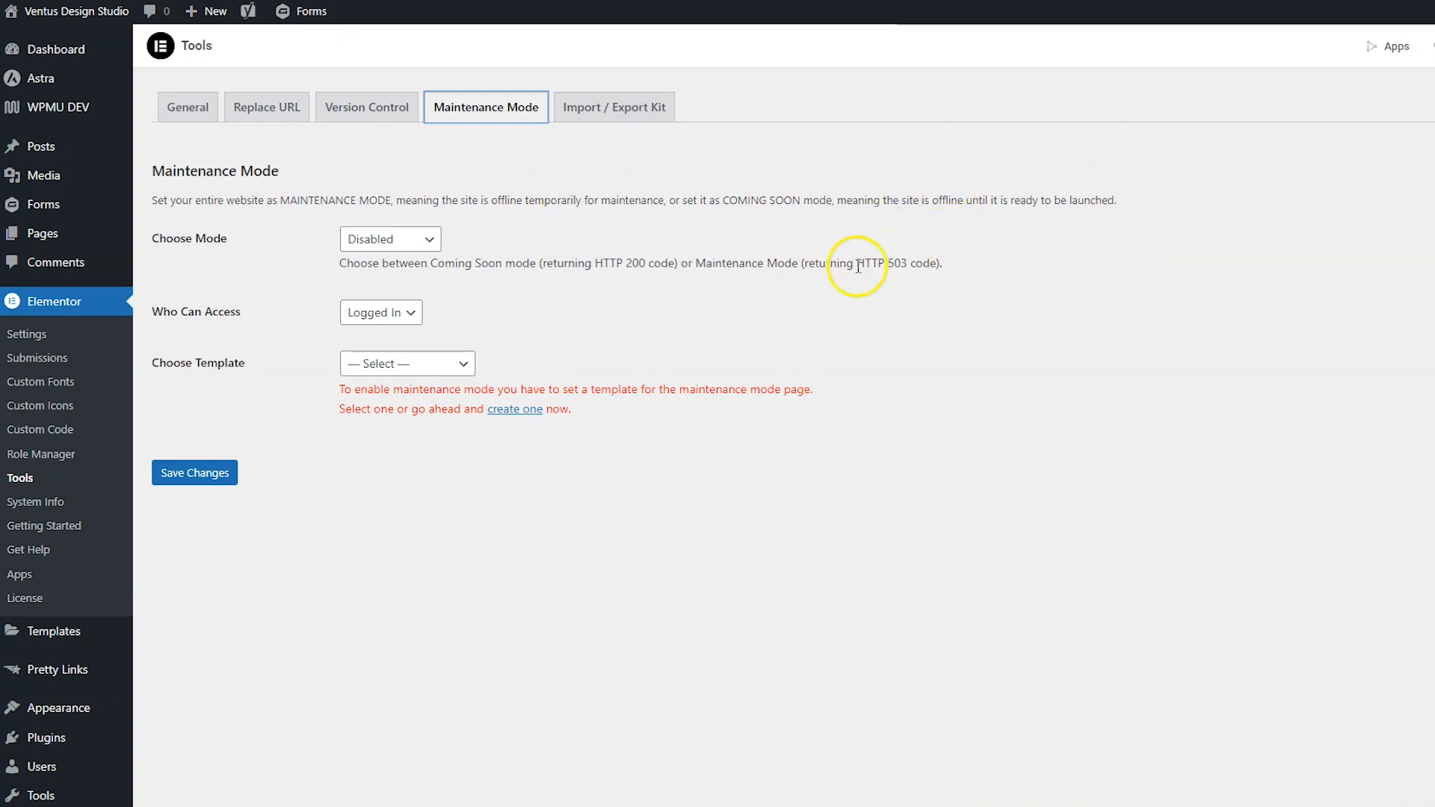
left_click(425, 240)
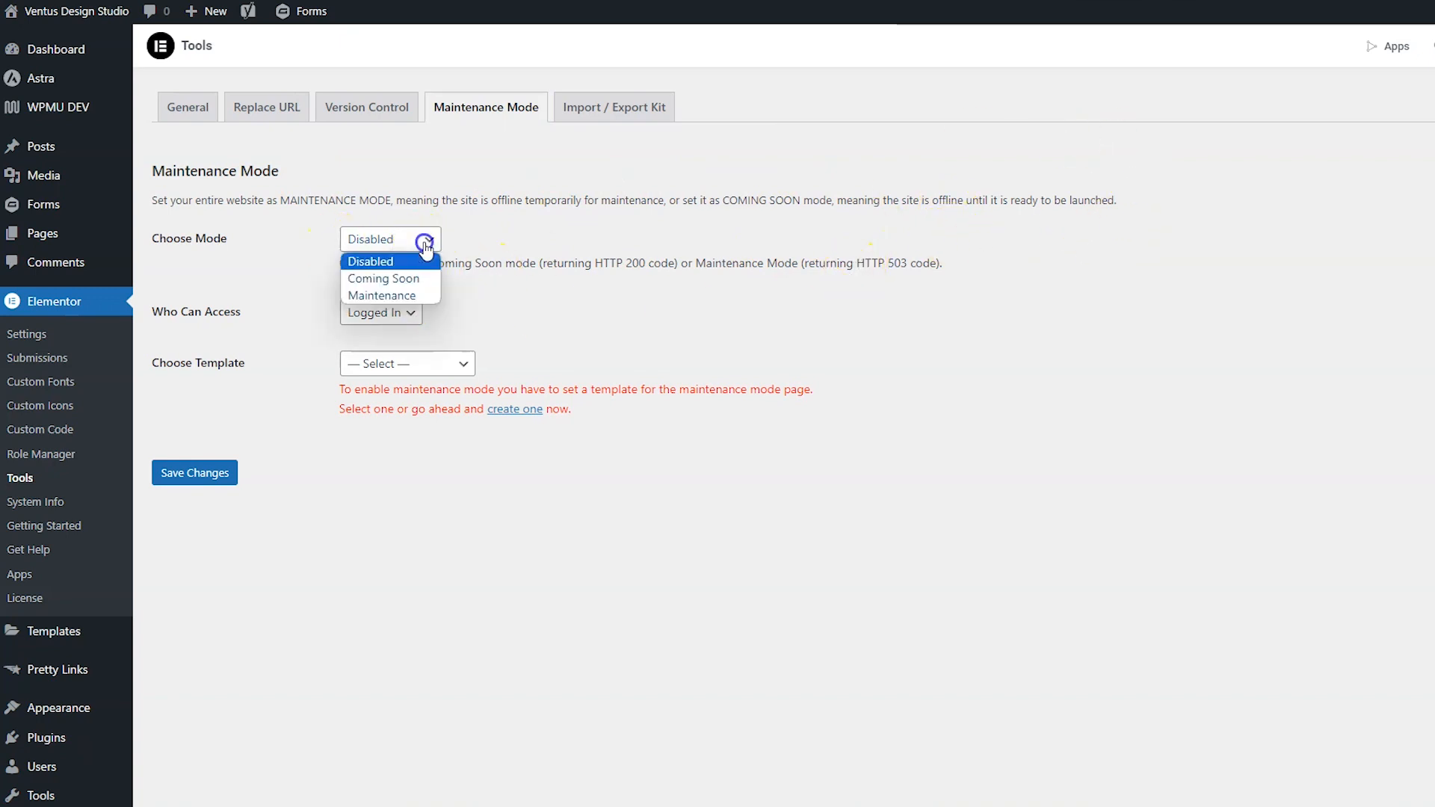
left_click(418, 294)
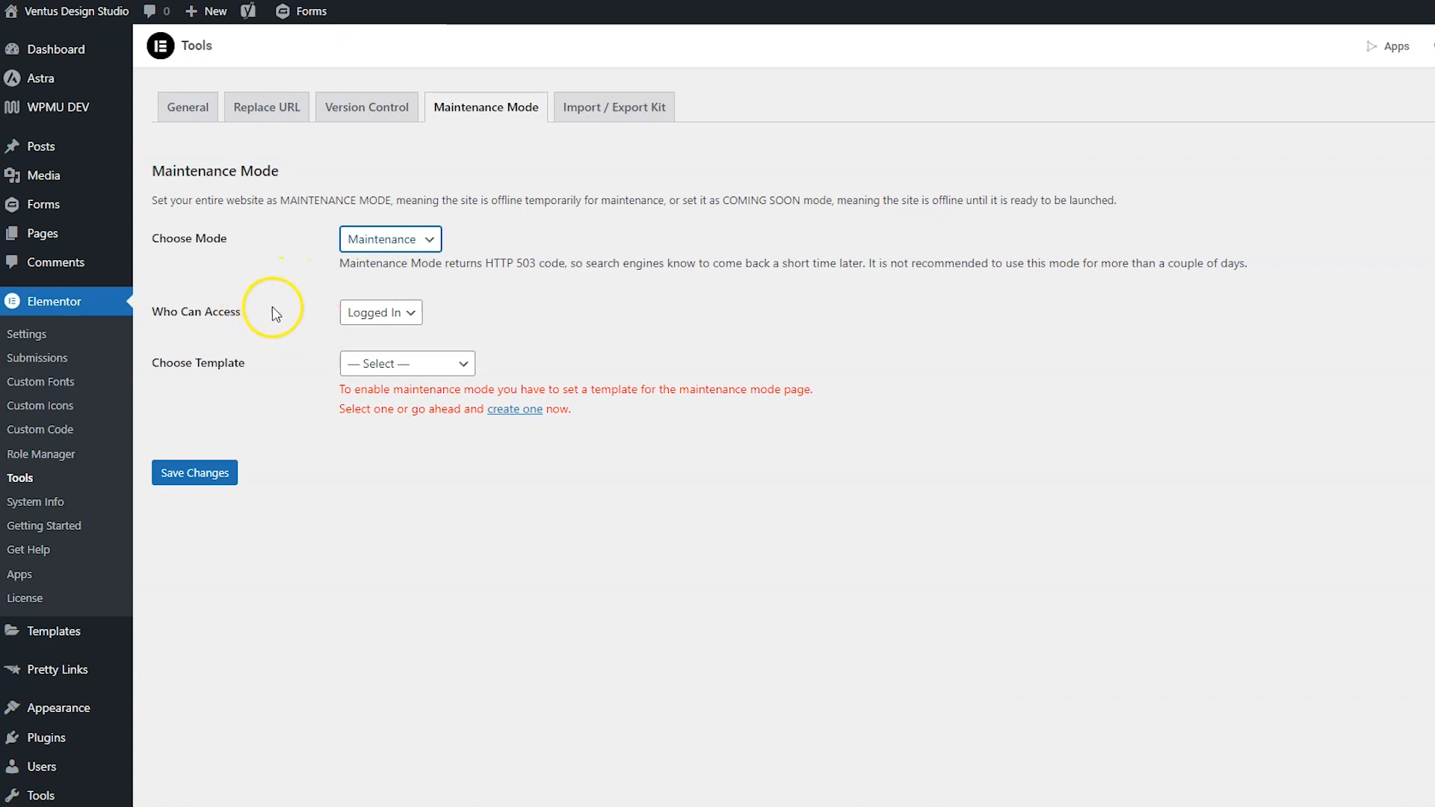
Switch site access to Custom to view the role choices, and set it back to Logged In
left_click(408, 329)
left_click(395, 348)
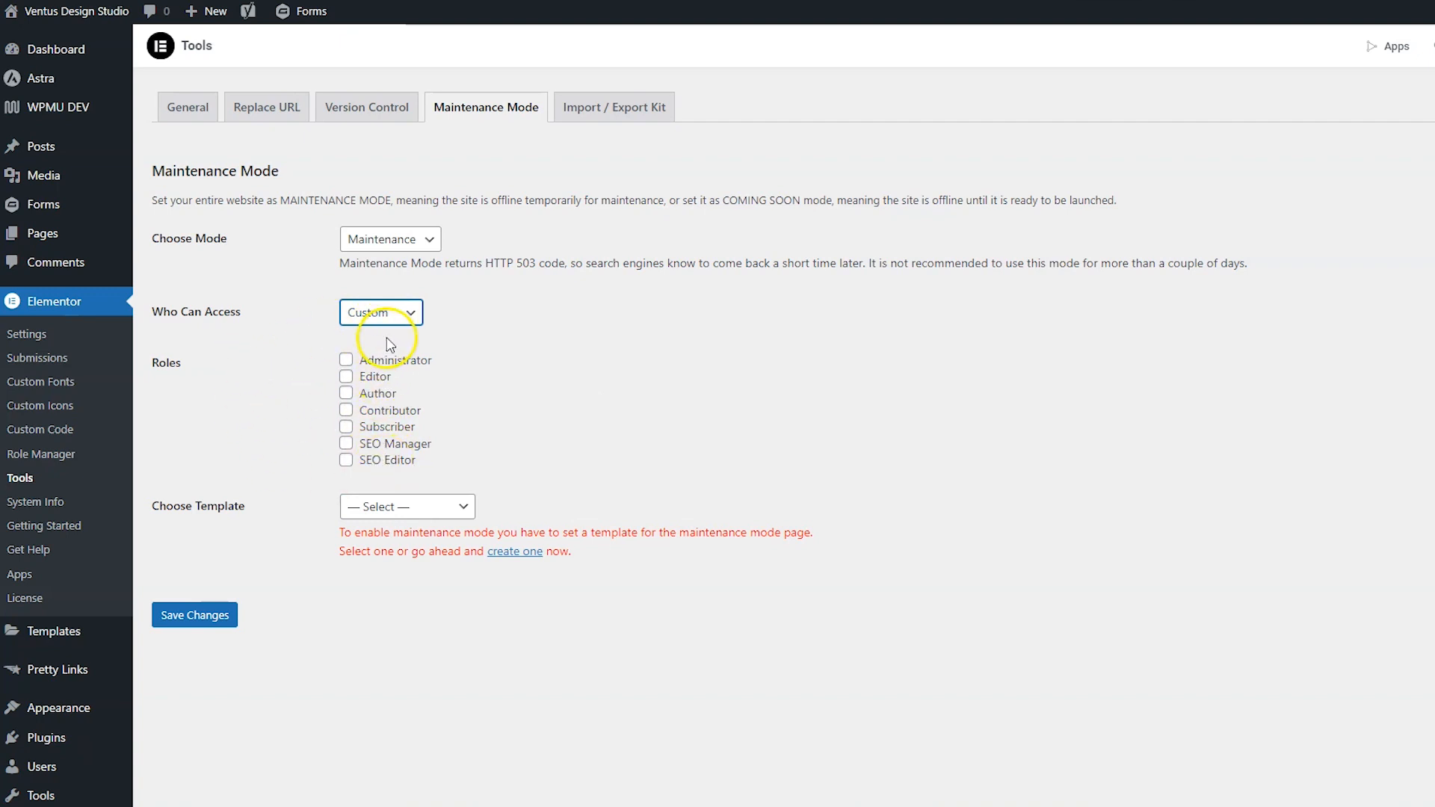
left_click(397, 314)
left_click(370, 334)
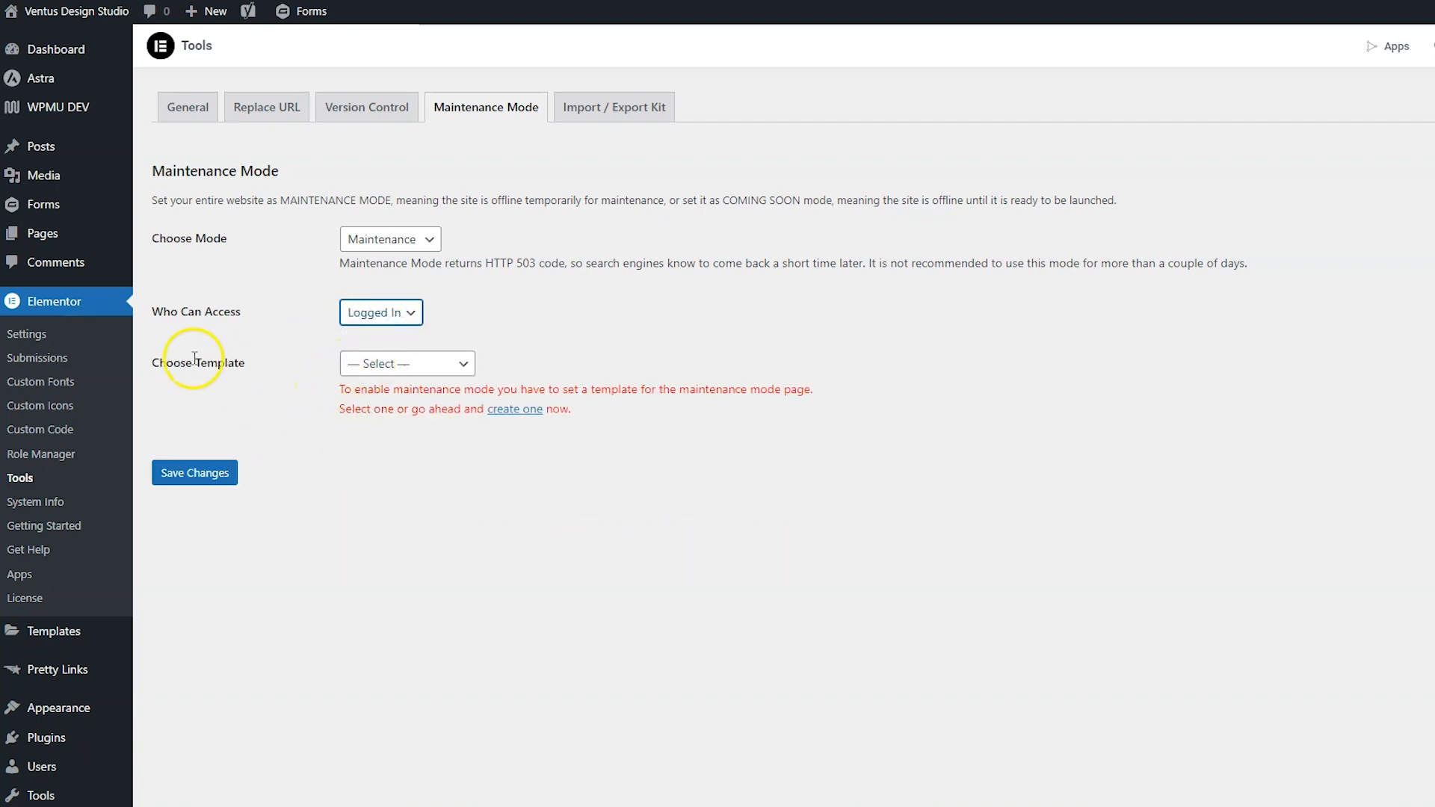
Assign the Maintenance Mode template to the maintenance page and save the settings
left_click(376, 374)
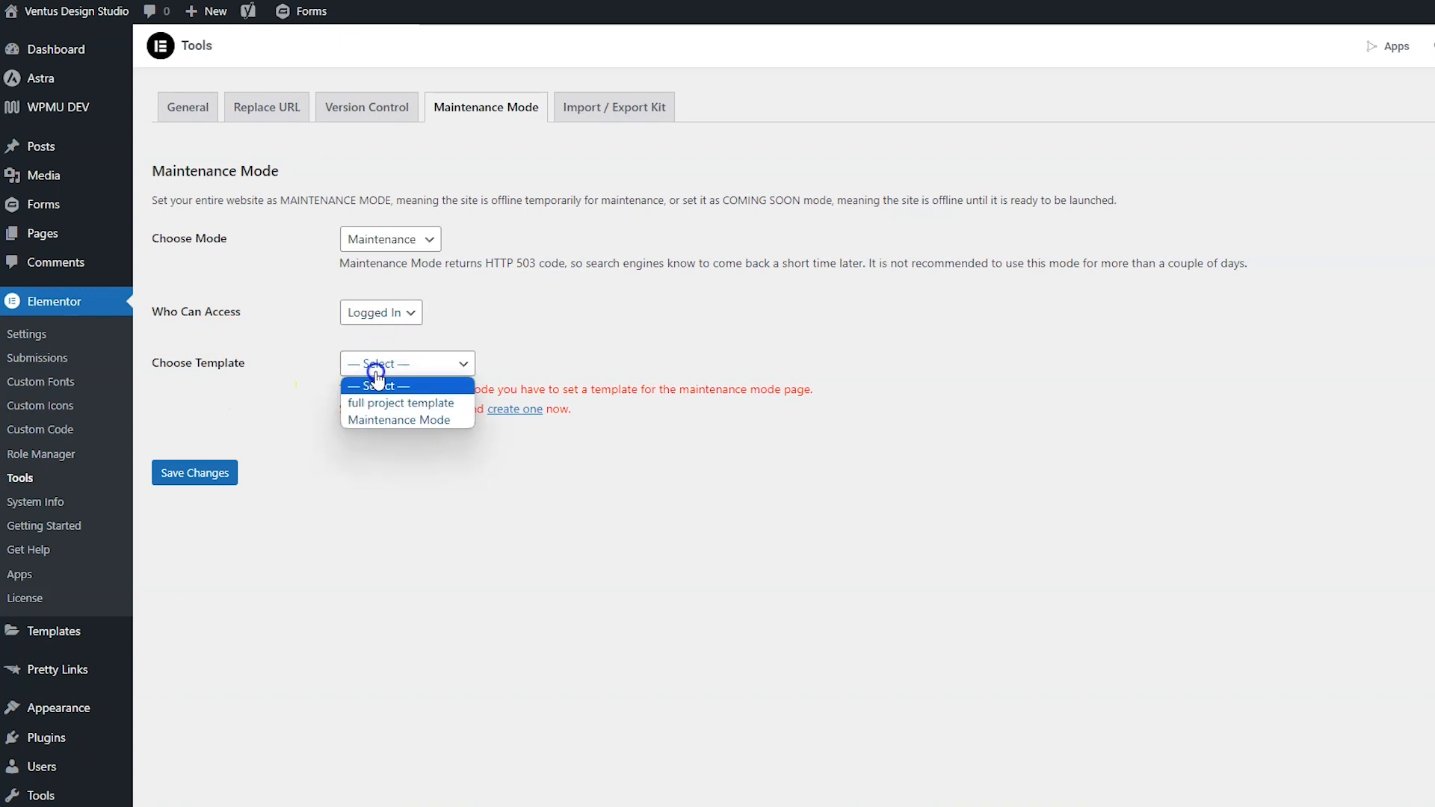
left_click(396, 420)
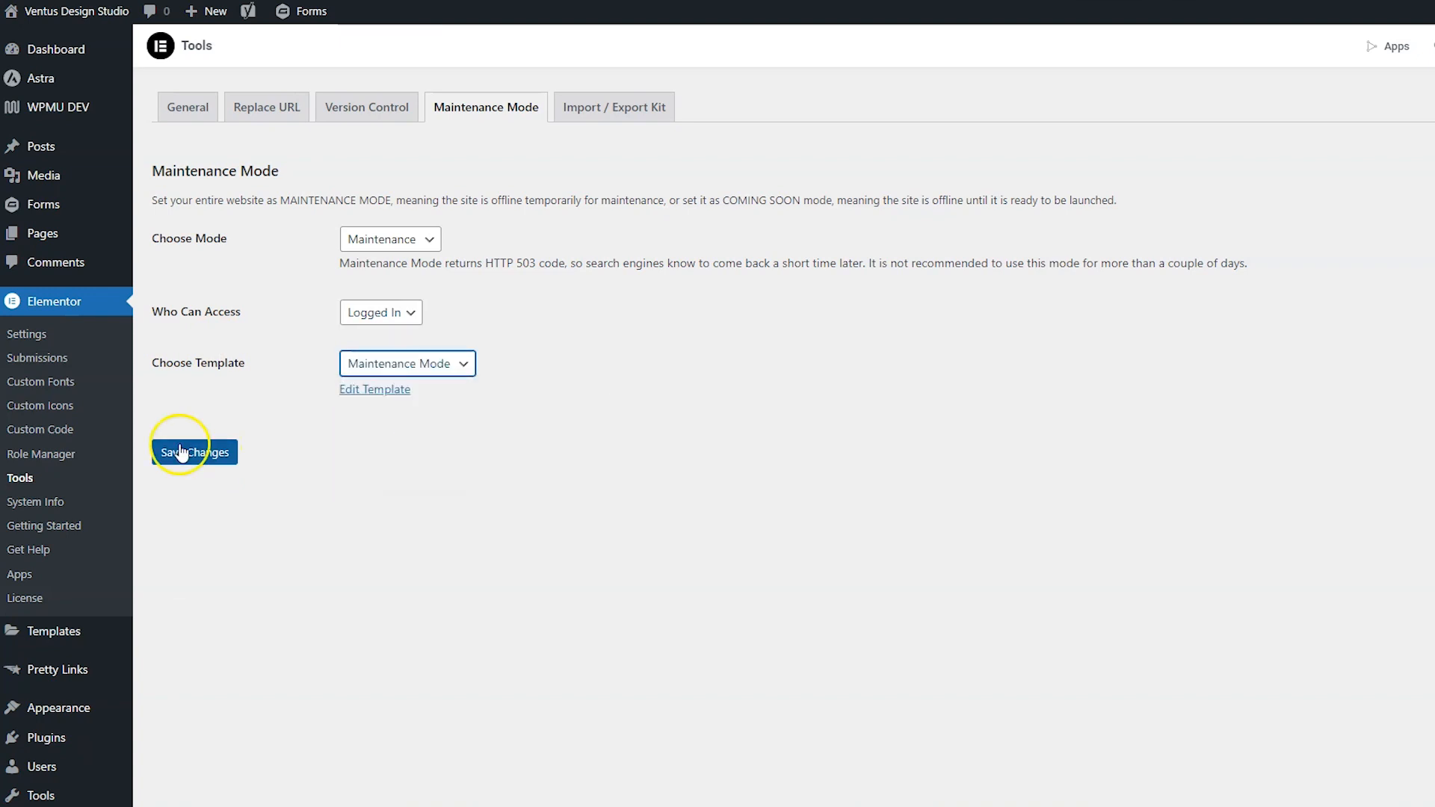
left_click(180, 453)
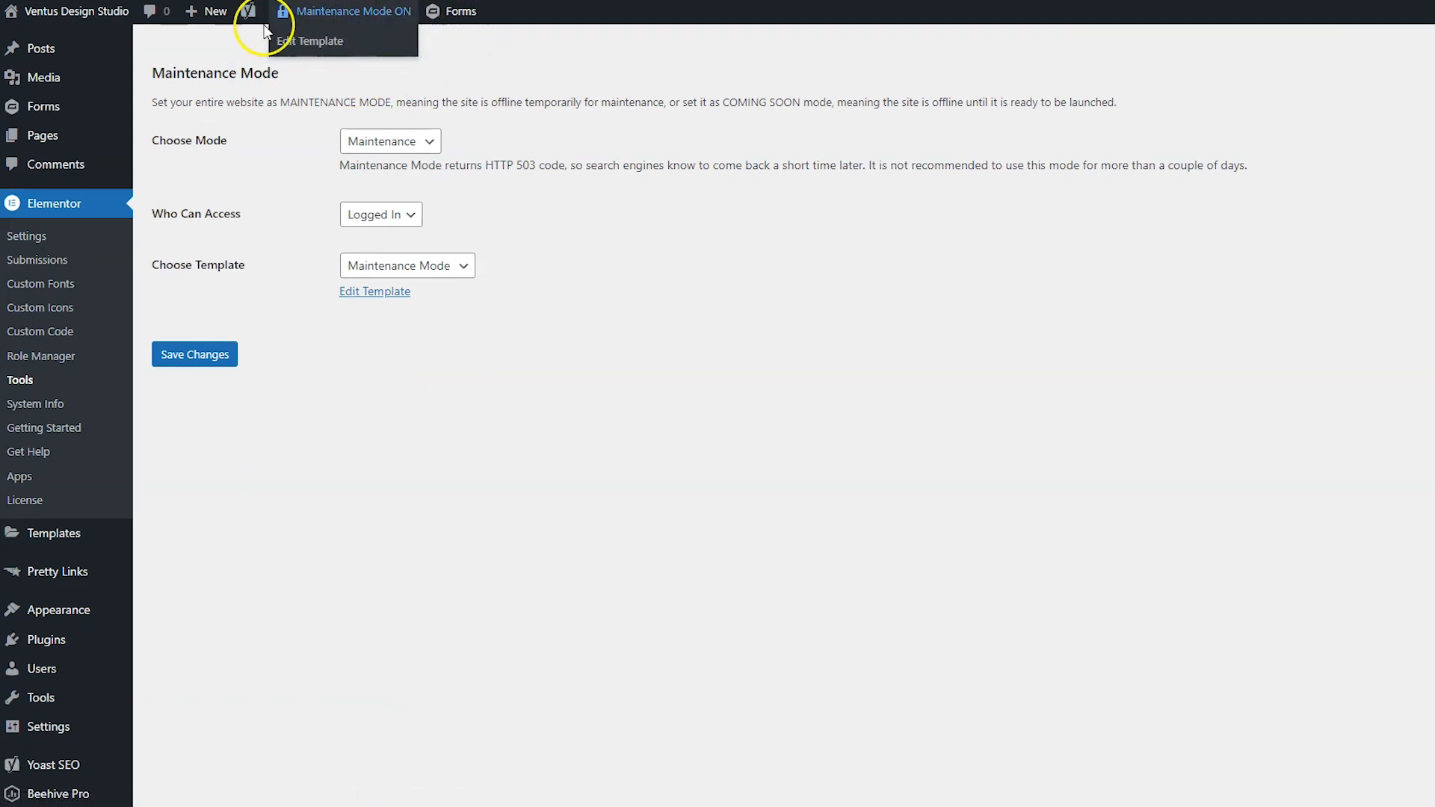
mouse_move(351, 14)
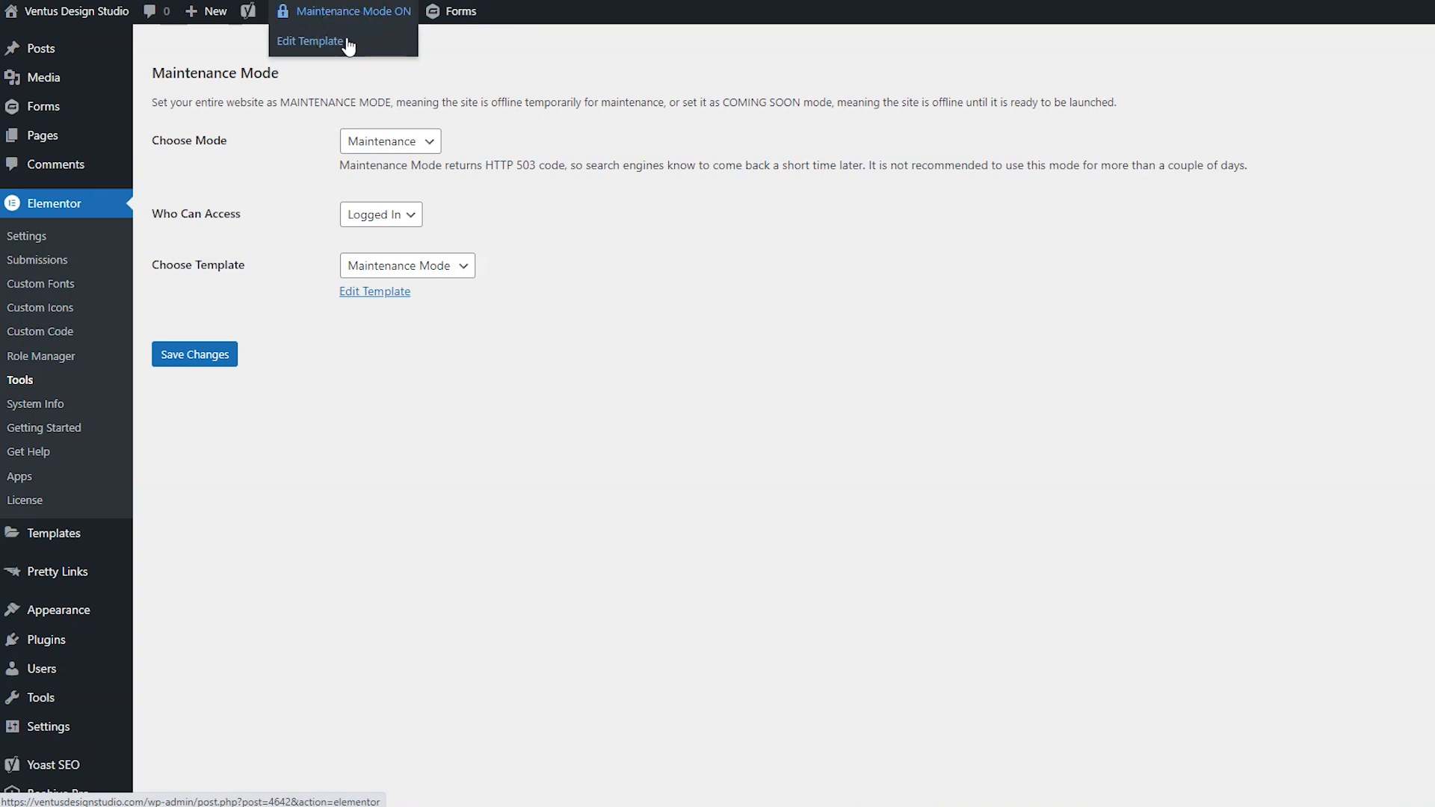
mouse_move(65, 550)
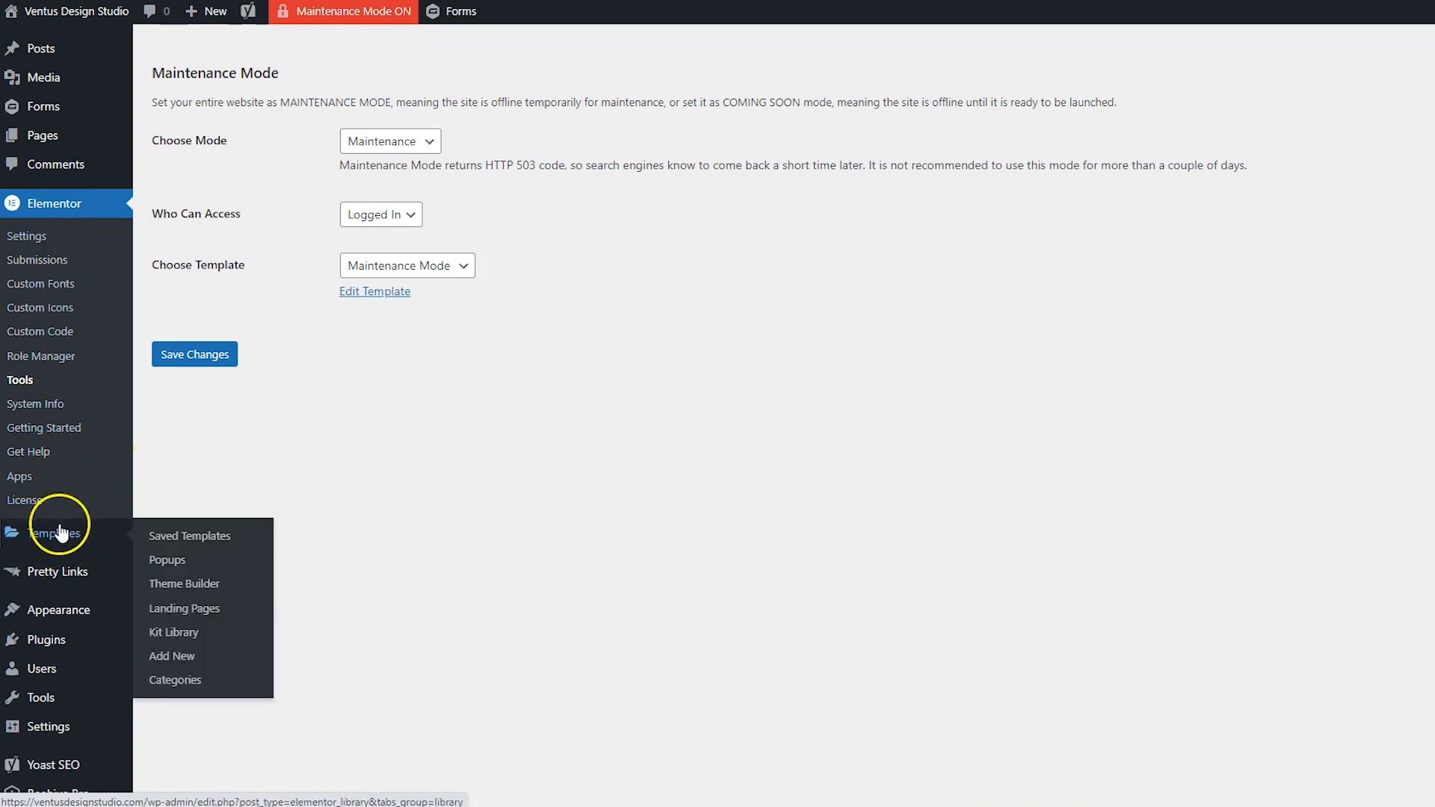
left_click(209, 537)
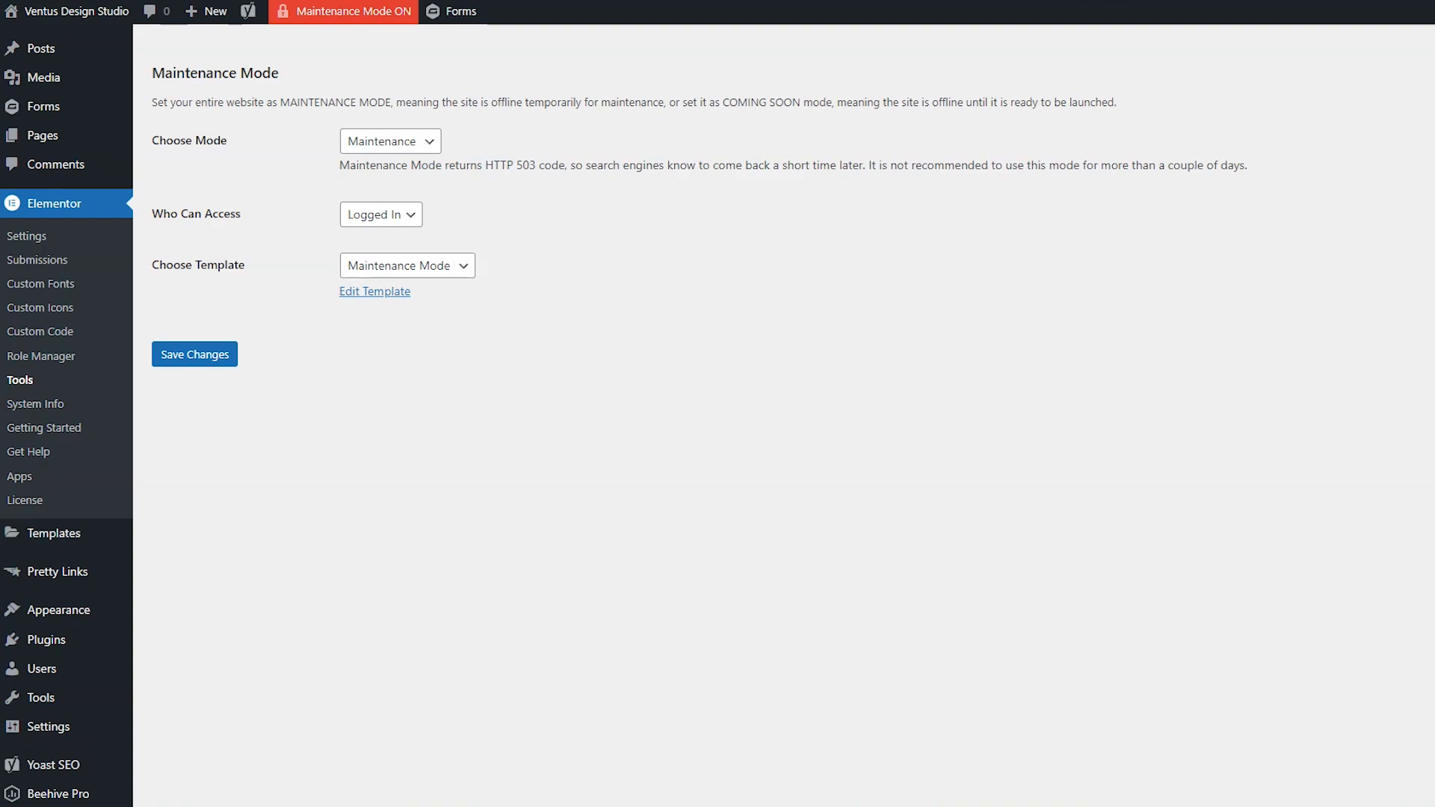
key("alt+f")
Set the maintenance mode to Disabled and save the settings
left_click(379, 142)
left_click(385, 161)
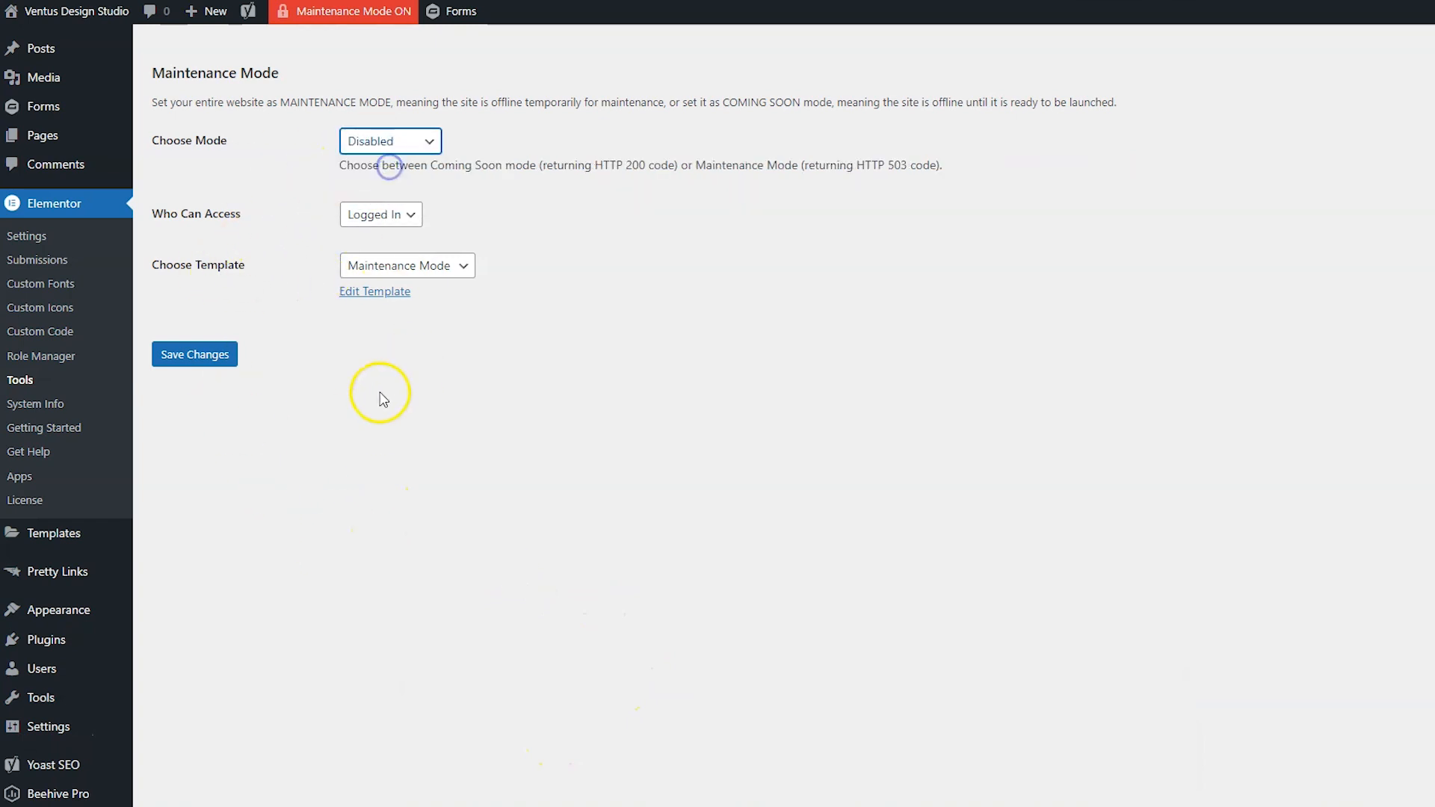
left_click(220, 358)
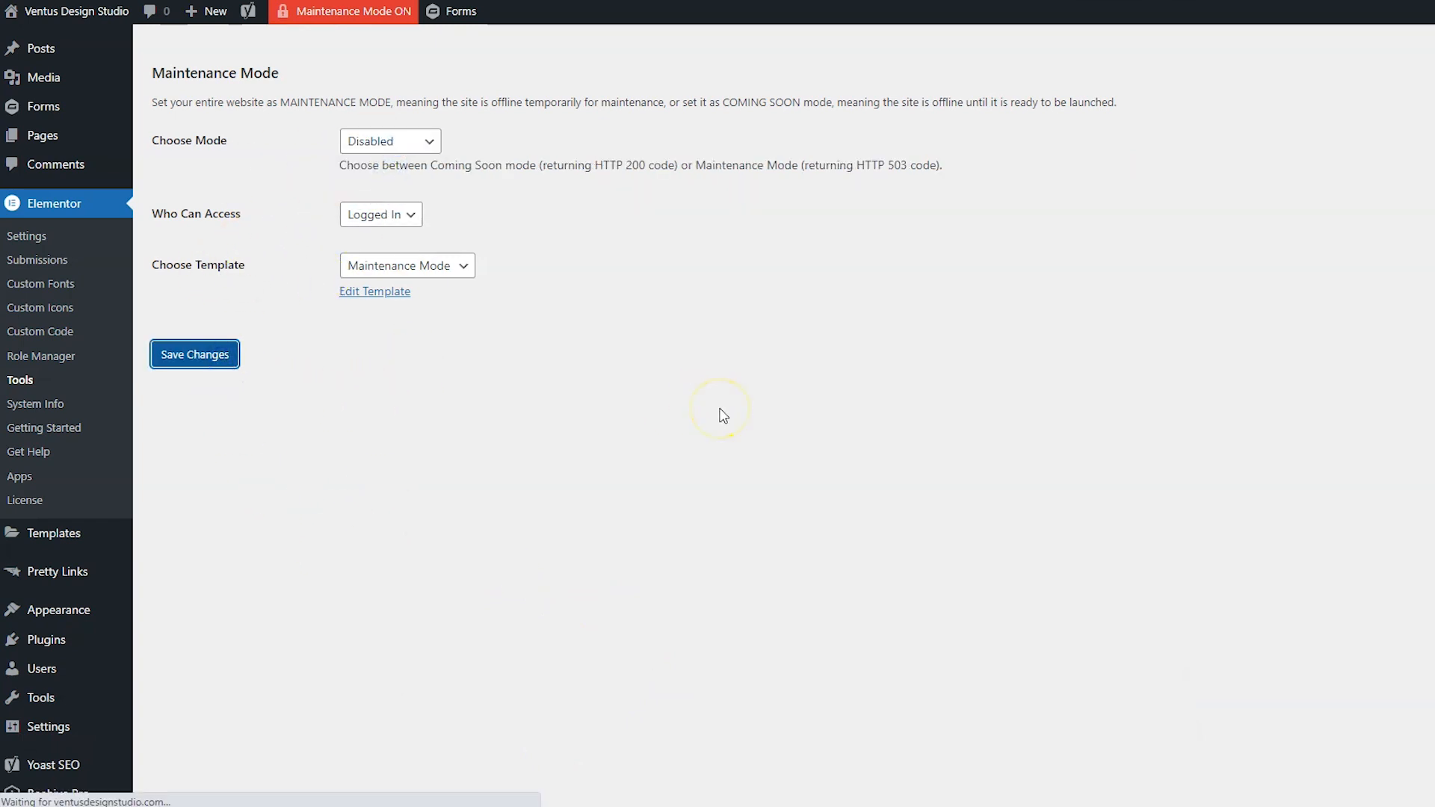